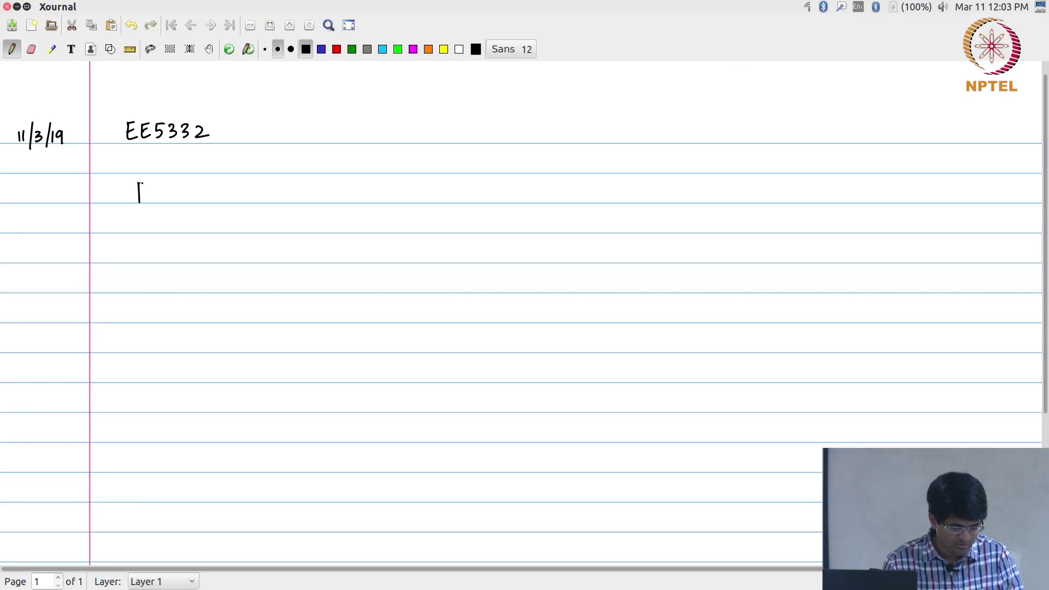
# Step: Handwrite 'FFT' below the EE5332 heading
pyautogui.moveTo(153, 185)
pyautogui.mouseDown()
pyautogui.moveTo(153, 202)
pyautogui.moveTo(164, 183)
pyautogui.mouseUp()
pyautogui.moveTo(154, 192); pyautogui.dragTo(182, 185)
pyautogui.moveTo(174, 186); pyautogui.dragTo(174, 202)
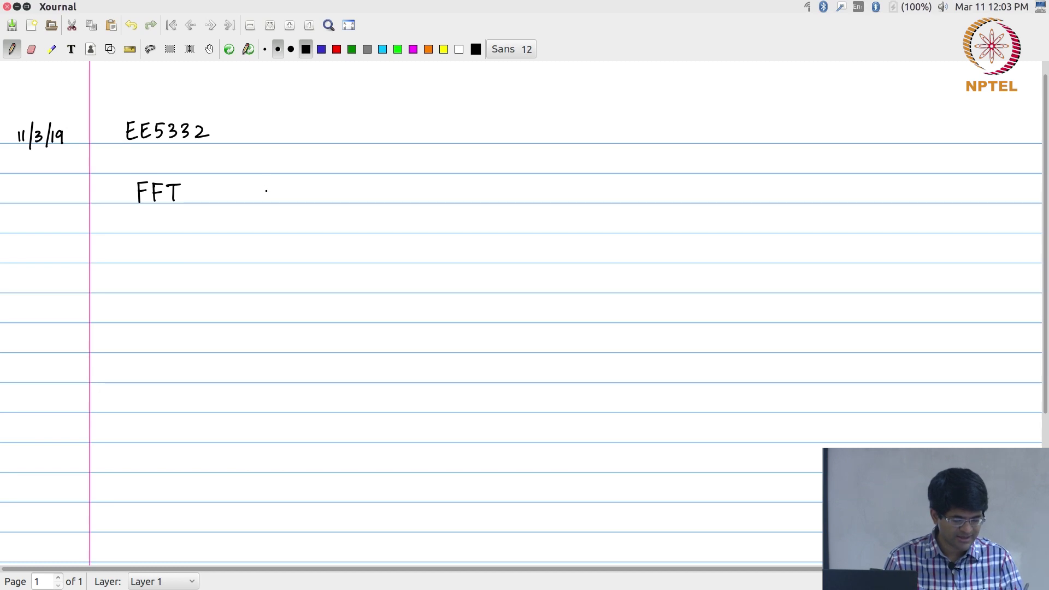
# Step: Write the DFT formula X(k) = Σ x(n) e^(-j2πkn/N) to the right of FFT
pyautogui.moveTo(274, 186); pyautogui.dragTo(286, 204)
pyautogui.moveTo(286, 185)
pyautogui.mouseDown()
pyautogui.moveTo(273, 204)
pyautogui.moveTo(294, 204)
pyautogui.mouseUp()
pyautogui.moveTo(300, 182)
pyautogui.mouseDown()
pyautogui.moveTo(299, 204)
pyautogui.moveTo(310, 203)
pyautogui.mouseUp()
pyautogui.moveTo(312, 179)
pyautogui.mouseDown()
pyautogui.moveTo(312, 206)
pyautogui.moveTo(350, 187)
pyautogui.mouseUp()
pyautogui.moveTo(340, 194); pyautogui.dragTo(411, 201)
pyautogui.moveTo(411, 193)
pyautogui.mouseDown()
pyautogui.moveTo(403, 201)
pyautogui.moveTo(418, 204)
pyautogui.mouseUp()
pyautogui.moveTo(424, 193); pyautogui.dragTo(437, 204)
pyautogui.moveTo(449, 195); pyautogui.dragTo(461, 201)
pyautogui.moveTo(462, 178); pyautogui.dragTo(474, 169)
pyautogui.moveTo(479, 174); pyautogui.dragTo(495, 176)
pyautogui.moveTo(495, 171); pyautogui.dragTo(509, 176)
pyautogui.moveTo(496, 185); pyautogui.dragTo(526, 172)
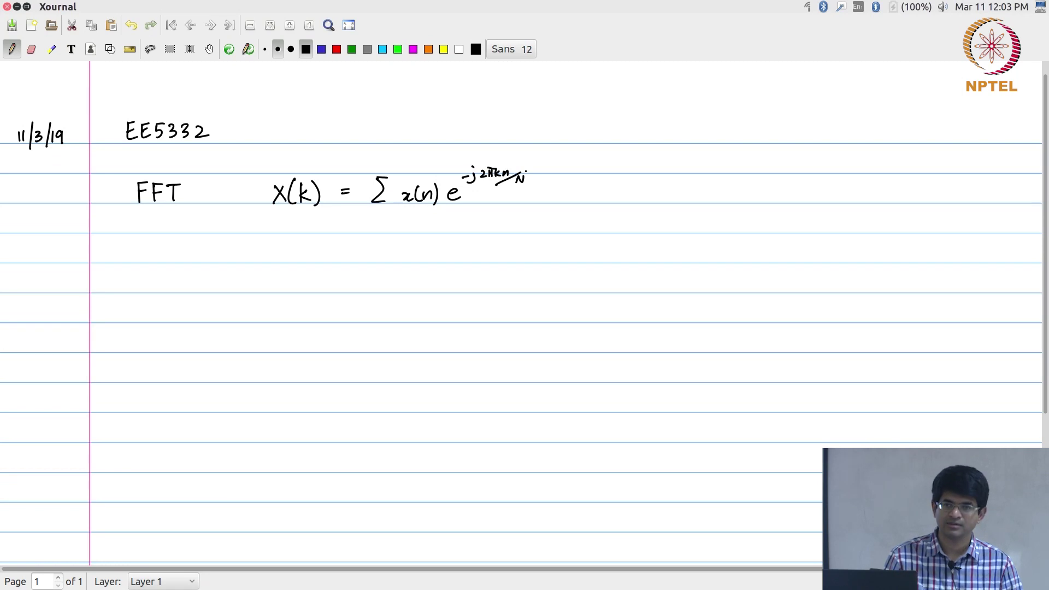
# Step: Write 'N inputs ⇒ N outputs' beside the formula
pyautogui.moveTo(606, 199)
pyautogui.mouseDown()
pyautogui.moveTo(607, 181)
pyautogui.moveTo(642, 209)
pyautogui.moveTo(649, 194)
pyautogui.mouseUp()
pyautogui.moveTo(649, 193); pyautogui.dragTo(659, 201)
pyautogui.moveTo(654, 191); pyautogui.dragTo(661, 190)
pyautogui.moveTo(664, 190); pyautogui.dragTo(662, 200)
pyautogui.moveTo(564, 221); pyautogui.dragTo(580, 221)
pyautogui.moveTo(564, 228)
pyautogui.mouseDown()
pyautogui.moveTo(618, 210)
pyautogui.moveTo(620, 224)
pyautogui.mouseUp()
pyautogui.moveTo(627, 221); pyautogui.dragTo(647, 237)
pyautogui.moveTo(646, 224); pyautogui.dragTo(662, 228)
pyautogui.moveTo(662, 213); pyautogui.dragTo(673, 227)
pyautogui.click(605, 255)
# Step: Write 'Complex-valued floating point' below N outputs
pyautogui.moveTo(610, 247)
pyautogui.mouseDown()
pyautogui.moveTo(610, 262)
pyautogui.moveTo(656, 261)
pyautogui.mouseUp()
pyautogui.moveTo(656, 250)
pyautogui.mouseDown()
pyautogui.moveTo(650, 261)
pyautogui.moveTo(664, 255)
pyautogui.mouseUp()
pyautogui.moveTo(667, 249); pyautogui.dragTo(684, 259)
pyautogui.moveTo(686, 244); pyautogui.dragTo(708, 259)
pyautogui.click(741, 254)
pyautogui.moveTo(709, 252)
pyautogui.mouseDown()
pyautogui.moveTo(719, 245)
pyautogui.moveTo(734, 276)
pyautogui.mouseUp()
pyautogui.moveTo(734, 256); pyautogui.dragTo(768, 261)
pyautogui.moveTo(770, 247); pyautogui.dragTo(784, 272)
pyautogui.click(790, 255)
pyautogui.moveTo(801, 252); pyautogui.dragTo(798, 276)
pyautogui.moveTo(800, 257); pyautogui.dragTo(838, 260)
pyautogui.moveTo(833, 250); pyautogui.dragTo(845, 247)
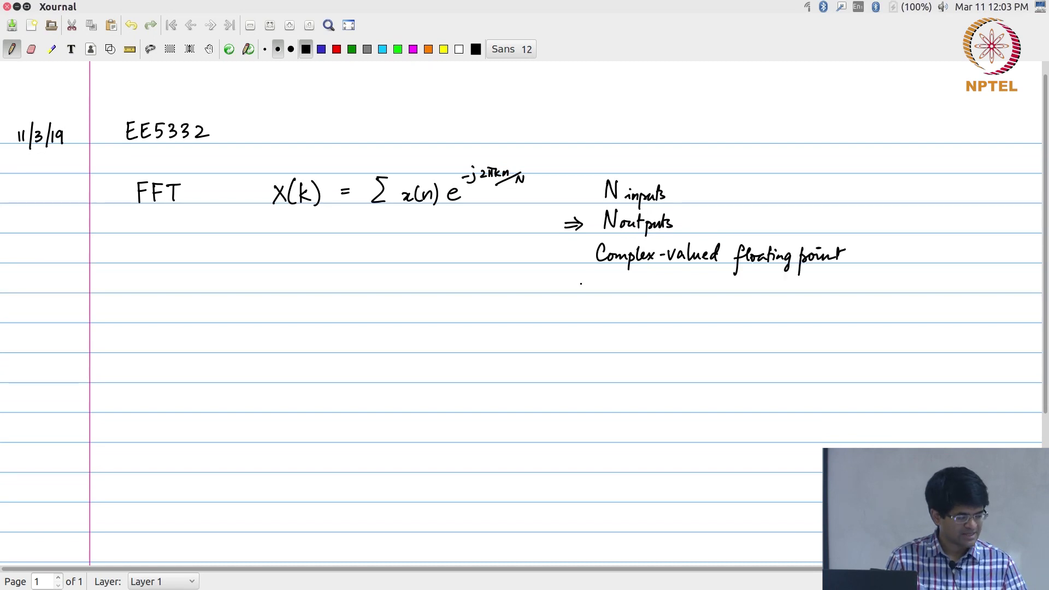
# Step: Draw an arrow pointing to 'ap-fixed' beneath it
pyautogui.moveTo(562, 281); pyautogui.dragTo(637, 287)
pyautogui.moveTo(650, 273); pyautogui.dragTo(640, 299)
pyautogui.moveTo(639, 285); pyautogui.dragTo(651, 284)
pyautogui.click(657, 282)
pyautogui.moveTo(651, 283); pyautogui.dragTo(663, 293)
pyautogui.moveTo(663, 283)
pyautogui.mouseDown()
pyautogui.moveTo(656, 292)
pyautogui.moveTo(672, 291)
pyautogui.mouseUp()
pyautogui.moveTo(682, 284)
pyautogui.mouseDown()
pyautogui.moveTo(683, 272)
pyautogui.moveTo(683, 292)
pyautogui.mouseUp()
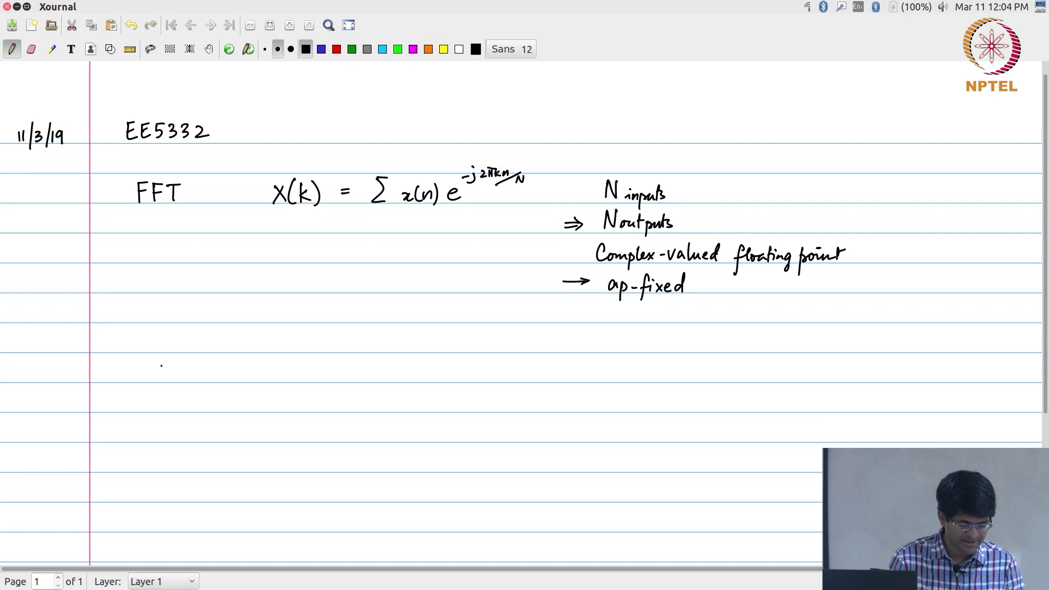
# Step: Sketch ADC, HWmod and DAC boxes linked by arrows
pyautogui.moveTo(162, 358)
pyautogui.mouseDown()
pyautogui.moveTo(162, 378)
pyautogui.moveTo(209, 376)
pyautogui.moveTo(188, 373)
pyautogui.mouseUp()
pyautogui.moveTo(178, 369); pyautogui.dragTo(185, 374)
pyautogui.moveTo(205, 364)
pyautogui.mouseDown()
pyautogui.moveTo(207, 374)
pyautogui.moveTo(263, 365)
pyautogui.mouseUp()
pyautogui.moveTo(256, 361)
pyautogui.mouseDown()
pyautogui.moveTo(320, 359)
pyautogui.moveTo(273, 375)
pyautogui.mouseUp()
pyautogui.moveTo(279, 363); pyautogui.dragTo(281, 369)
pyautogui.moveTo(283, 365)
pyautogui.mouseDown()
pyautogui.moveTo(303, 373)
pyautogui.moveTo(313, 362)
pyautogui.moveTo(384, 366)
pyautogui.moveTo(385, 381)
pyautogui.mouseUp()
pyautogui.moveTo(386, 354); pyautogui.dragTo(436, 379)
pyautogui.moveTo(396, 363); pyautogui.dragTo(398, 374)
pyautogui.moveTo(409, 373); pyautogui.dragTo(419, 373)
pyautogui.moveTo(411, 369); pyautogui.dragTo(429, 373)
# Step: Draw dashed boundary curves across the ADC and DAC arrows
pyautogui.moveTo(213, 315); pyautogui.dragTo(221, 328)
pyautogui.moveTo(224, 340); pyautogui.dragTo(221, 382)
pyautogui.moveTo(215, 392); pyautogui.dragTo(209, 402)
pyautogui.moveTo(206, 407); pyautogui.dragTo(198, 418)
pyautogui.moveTo(379, 319); pyautogui.dragTo(374, 328)
pyautogui.moveTo(371, 344); pyautogui.dragTo(367, 355)
pyautogui.moveTo(371, 365); pyautogui.dragTo(380, 411)
pyautogui.moveTo(384, 417); pyautogui.dragTo(386, 421)
# Step: Label both outer regions 'Outside world'
pyautogui.moveTo(129, 321); pyautogui.dragTo(130, 322)
pyautogui.moveTo(139, 329)
pyautogui.mouseDown()
pyautogui.moveTo(175, 331)
pyautogui.moveTo(140, 353)
pyautogui.moveTo(164, 336)
pyautogui.mouseUp()
pyautogui.click(413, 319)
pyautogui.moveTo(405, 310)
pyautogui.mouseDown()
pyautogui.moveTo(404, 325)
pyautogui.moveTo(500, 321)
pyautogui.moveTo(505, 305)
pyautogui.mouseUp()
pyautogui.click(466, 316)
pyautogui.click(512, 309)
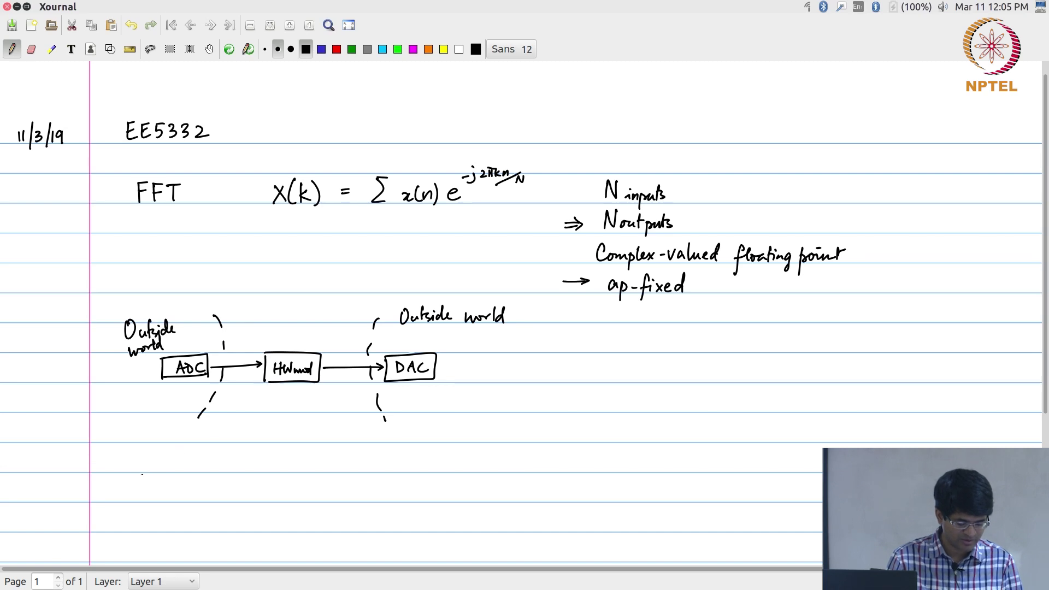
# Step: Draw a 'Data' box below the diagram
pyautogui.moveTo(138, 473); pyautogui.dragTo(137, 504)
pyautogui.moveTo(135, 471)
pyautogui.mouseDown()
pyautogui.moveTo(192, 470)
pyautogui.moveTo(190, 497)
pyautogui.mouseUp()
pyautogui.moveTo(189, 496)
pyautogui.mouseDown()
pyautogui.moveTo(139, 501)
pyautogui.moveTo(179, 489)
pyautogui.mouseUp()
pyautogui.click(184, 481)
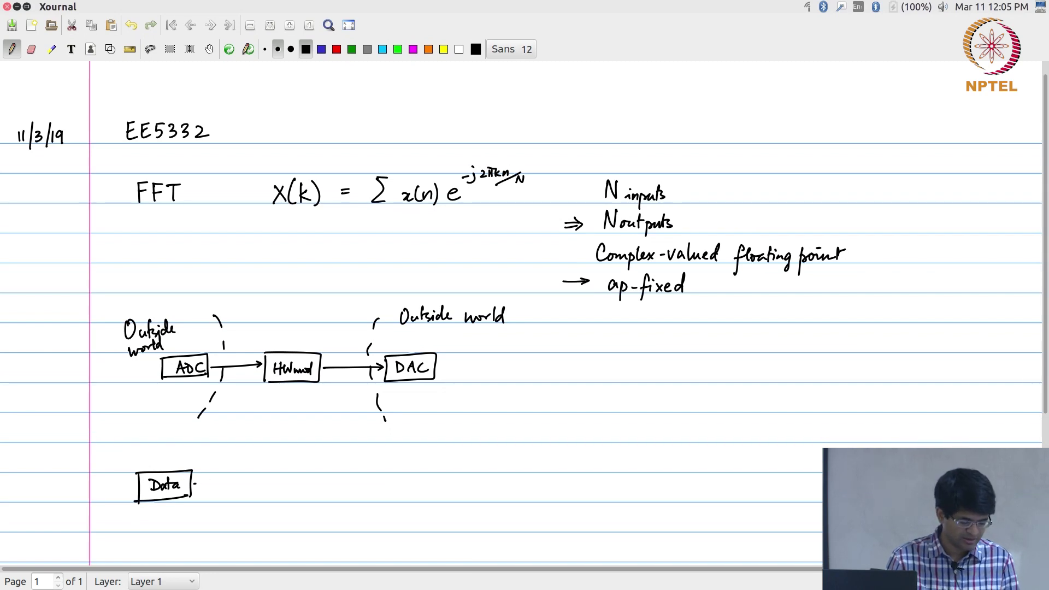
# Step: Draw an arrow from the Data box to a new 'Proc sys' box
pyautogui.moveTo(195, 483); pyautogui.dragTo(239, 483)
pyautogui.moveTo(234, 480); pyautogui.dragTo(244, 501)
pyautogui.moveTo(242, 470)
pyautogui.mouseDown()
pyautogui.moveTo(308, 468)
pyautogui.moveTo(308, 497)
pyautogui.mouseUp()
pyautogui.moveTo(245, 500); pyautogui.dragTo(307, 498)
pyautogui.moveTo(249, 473); pyautogui.dragTo(250, 484)
pyautogui.moveTo(248, 473); pyautogui.dragTo(262, 478)
pyautogui.moveTo(271, 477)
pyautogui.mouseDown()
pyautogui.moveTo(257, 495)
pyautogui.moveTo(372, 484)
pyautogui.mouseUp()
# Step: Add an arrow to an output 'Data store' box and label the first box 'Data store'
pyautogui.moveTo(362, 480)
pyautogui.mouseDown()
pyautogui.moveTo(373, 501)
pyautogui.moveTo(428, 473)
pyautogui.mouseUp()
pyautogui.moveTo(429, 474); pyautogui.dragTo(427, 500)
pyautogui.moveTo(381, 473); pyautogui.dragTo(382, 484)
pyautogui.moveTo(397, 479); pyautogui.dragTo(400, 484)
pyautogui.moveTo(397, 476); pyautogui.dragTo(404, 476)
pyautogui.moveTo(408, 479)
pyautogui.mouseDown()
pyautogui.moveTo(389, 497)
pyautogui.moveTo(411, 494)
pyautogui.mouseUp()
pyautogui.moveTo(157, 490); pyautogui.dragTo(159, 498)
pyautogui.moveTo(163, 494); pyautogui.dragTo(174, 491)
pyautogui.moveTo(170, 493); pyautogui.dragTo(180, 494)
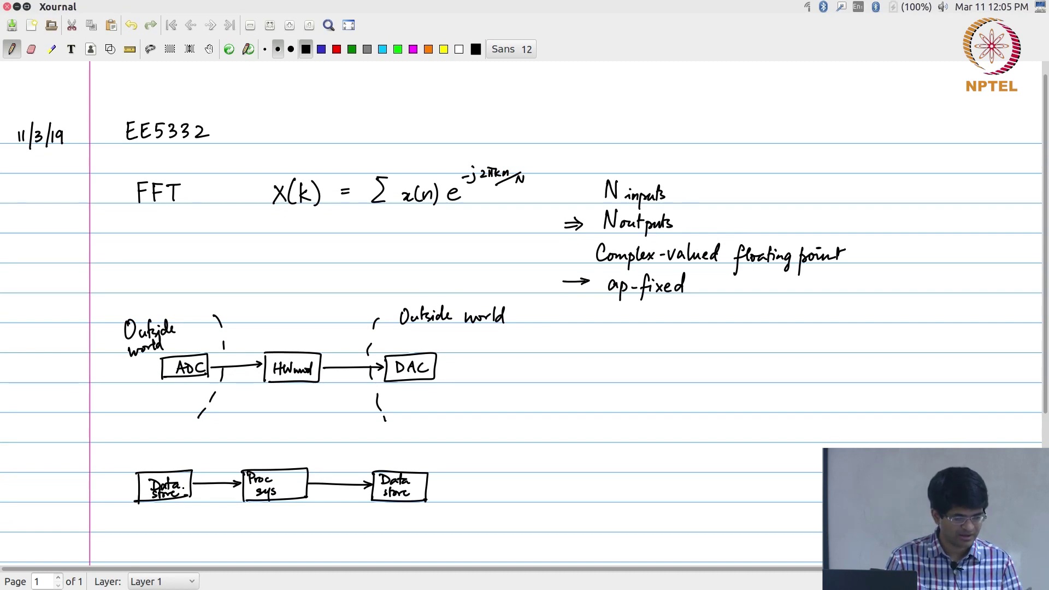
# Step: Circle Proc sys in red and split it into HW and SW
pyautogui.click(336, 49)
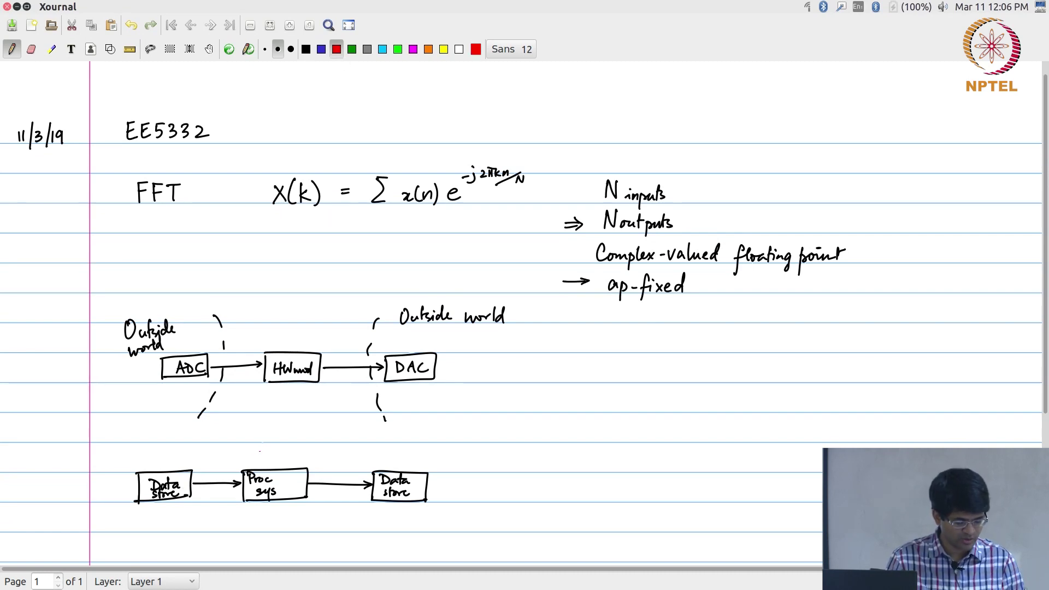
pyautogui.moveTo(250, 446)
pyautogui.mouseDown()
pyautogui.moveTo(215, 492)
pyautogui.moveTo(319, 464)
pyautogui.moveTo(238, 451)
pyautogui.moveTo(259, 558)
pyautogui.moveTo(221, 551)
pyautogui.mouseUp()
pyautogui.moveTo(212, 545)
pyautogui.mouseDown()
pyautogui.moveTo(294, 541)
pyautogui.moveTo(284, 552)
pyautogui.mouseUp()
pyautogui.moveTo(298, 540); pyautogui.dragTo(312, 539)
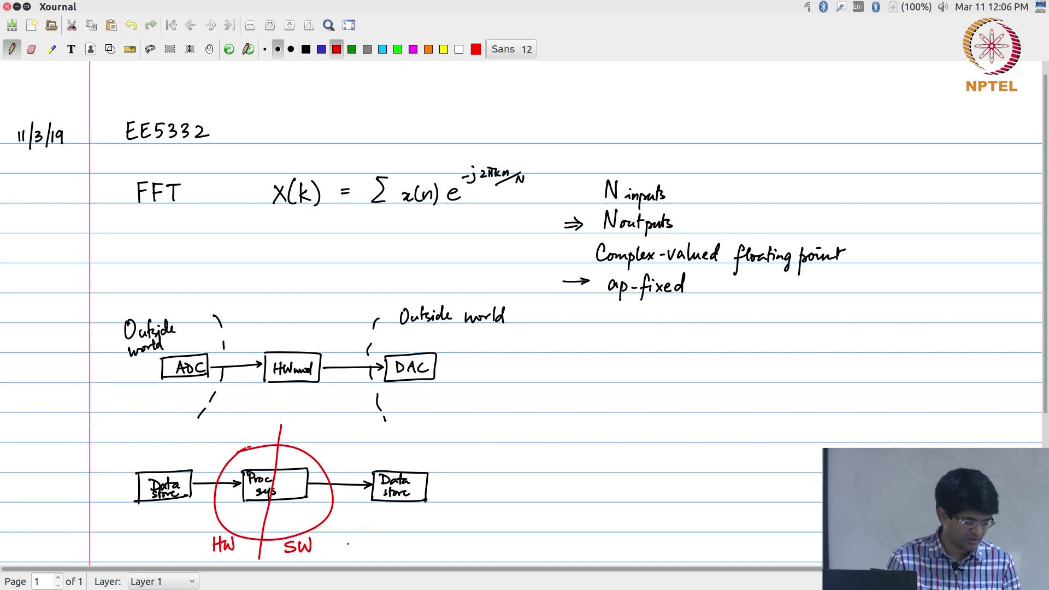
# Step: Add a red arrow with 'HW-SW co-design / partitioning', revert to black ink, and switch to Vivado HLS
pyautogui.moveTo(348, 543); pyautogui.dragTo(405, 553)
pyautogui.moveTo(403, 544)
pyautogui.mouseDown()
pyautogui.moveTo(429, 538)
pyautogui.moveTo(450, 553)
pyautogui.mouseUp()
pyautogui.moveTo(464, 538)
pyautogui.mouseDown()
pyautogui.moveTo(464, 553)
pyautogui.moveTo(474, 539)
pyautogui.moveTo(497, 552)
pyautogui.moveTo(522, 548)
pyautogui.mouseUp()
pyautogui.moveTo(530, 546); pyautogui.dragTo(542, 554)
pyautogui.moveTo(550, 548)
pyautogui.mouseDown()
pyautogui.moveTo(556, 563)
pyautogui.moveTo(631, 555)
pyautogui.mouseUp()
pyautogui.click(594, 546)
pyautogui.moveTo(627, 555); pyautogui.dragTo(640, 555)
pyautogui.moveTo(637, 547); pyautogui.dragTo(655, 554)
pyautogui.moveTo(650, 545); pyautogui.dragTo(681, 554)
pyautogui.moveTo(683, 545); pyautogui.dragTo(705, 562)
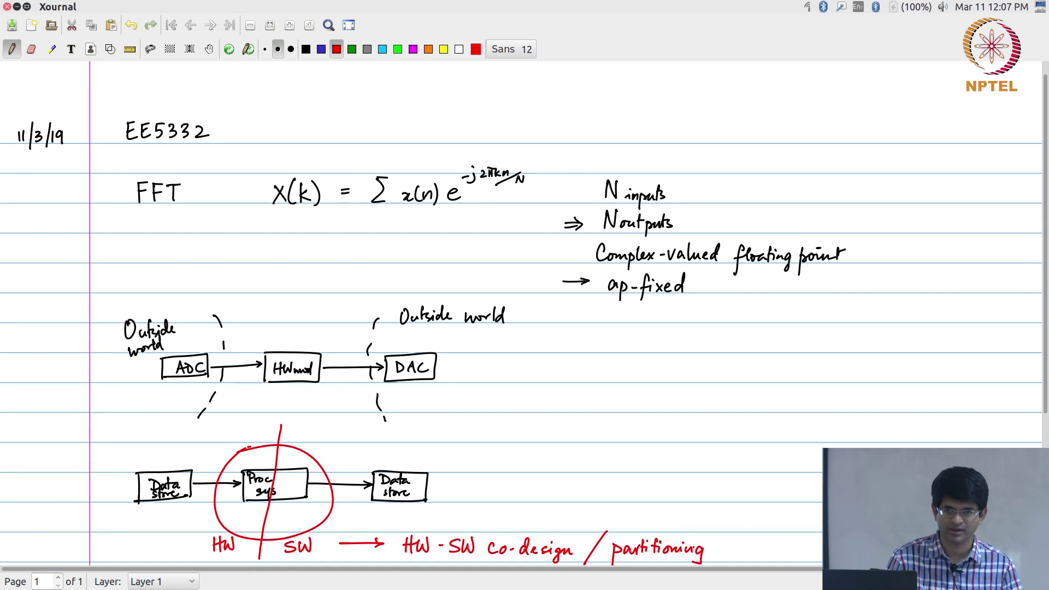
pyautogui.click(306, 49)
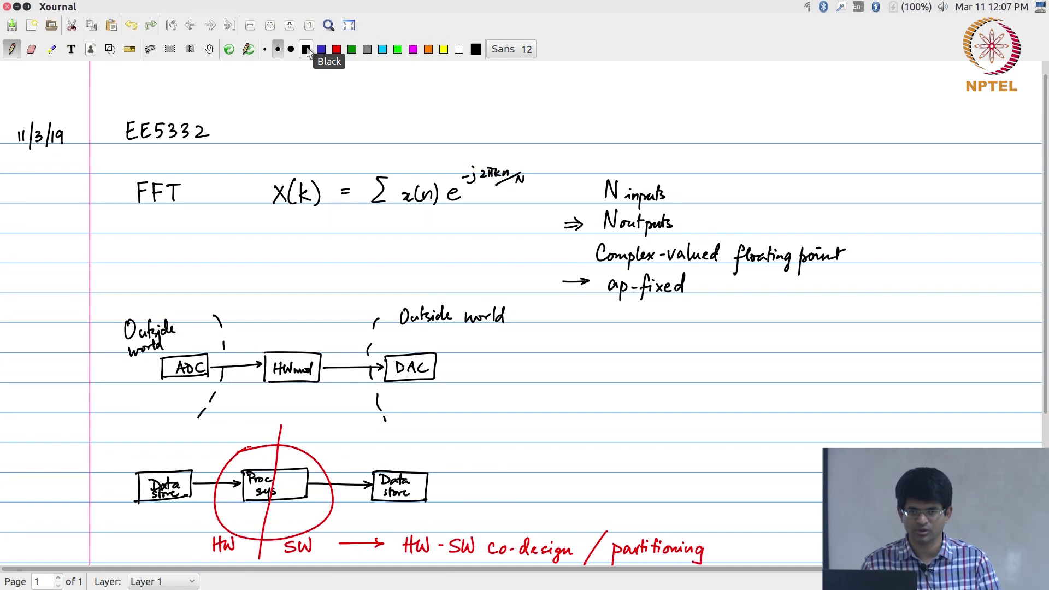
pyautogui.hotkey('alt', 'Tab')
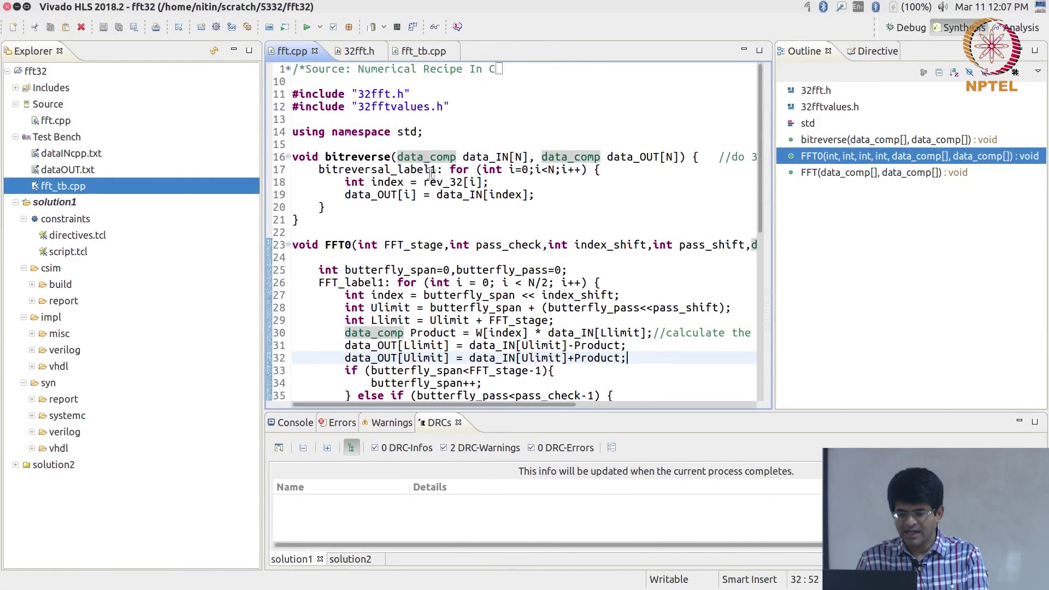
# Step: Scroll fft.cpp to the FFT function calling bitreverse then five FFT0 stages
pyautogui.scroll(-8, 431, 173)
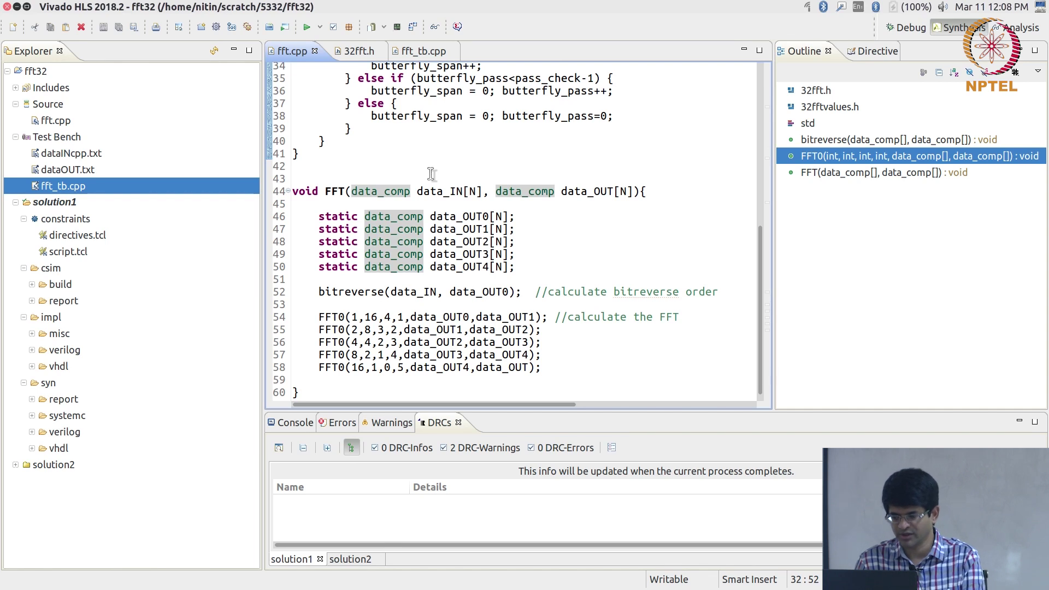
# Step: Open fft_tb.cpp and highlight the lines opening dataINcpp.txt and dataOUT.txt in main
pyautogui.click(421, 51)
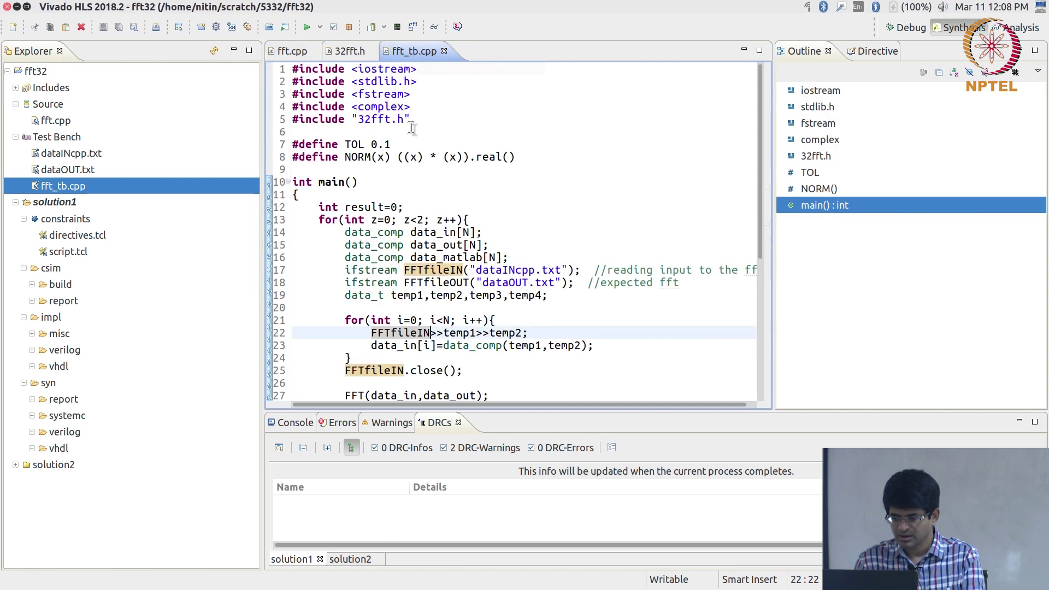
pyautogui.click(415, 179)
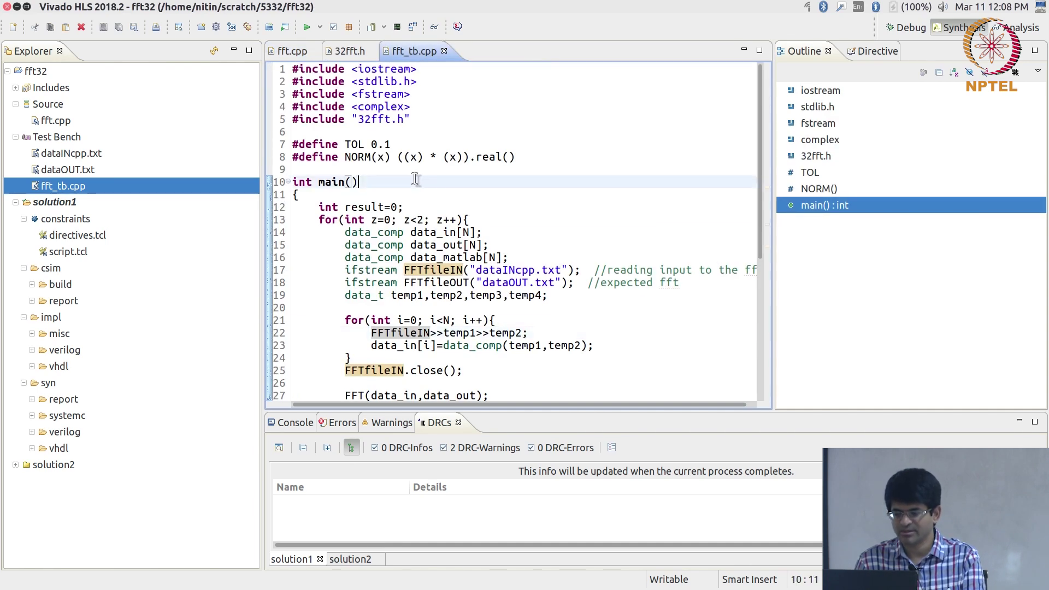
pyautogui.press('Right')
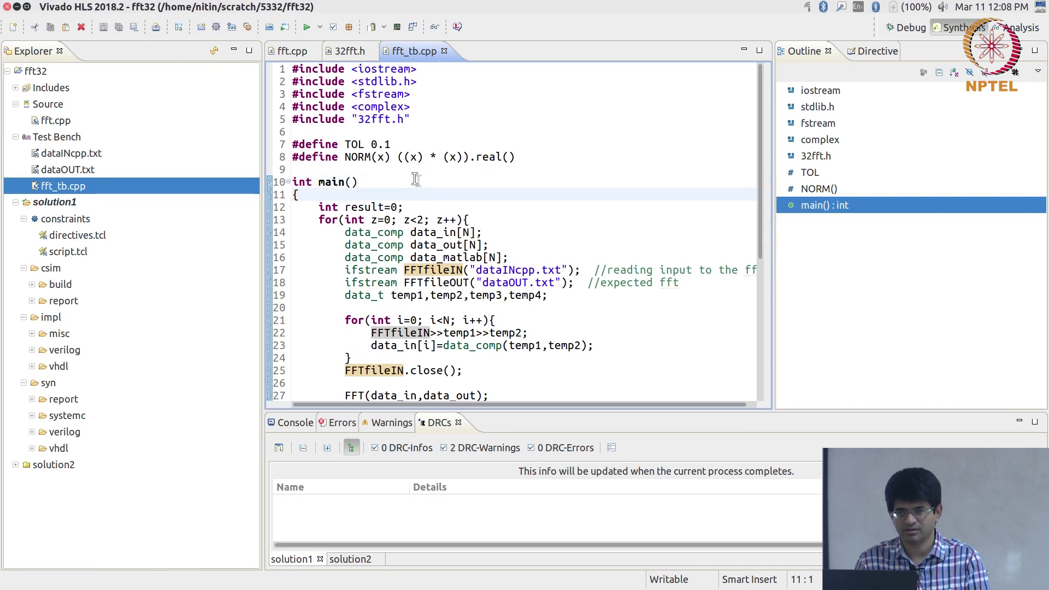
pyautogui.press('Down')
pyautogui.press('Down')
pyautogui.press('Down')
pyautogui.press('Down')
pyautogui.press('Down')
pyautogui.press('Down')
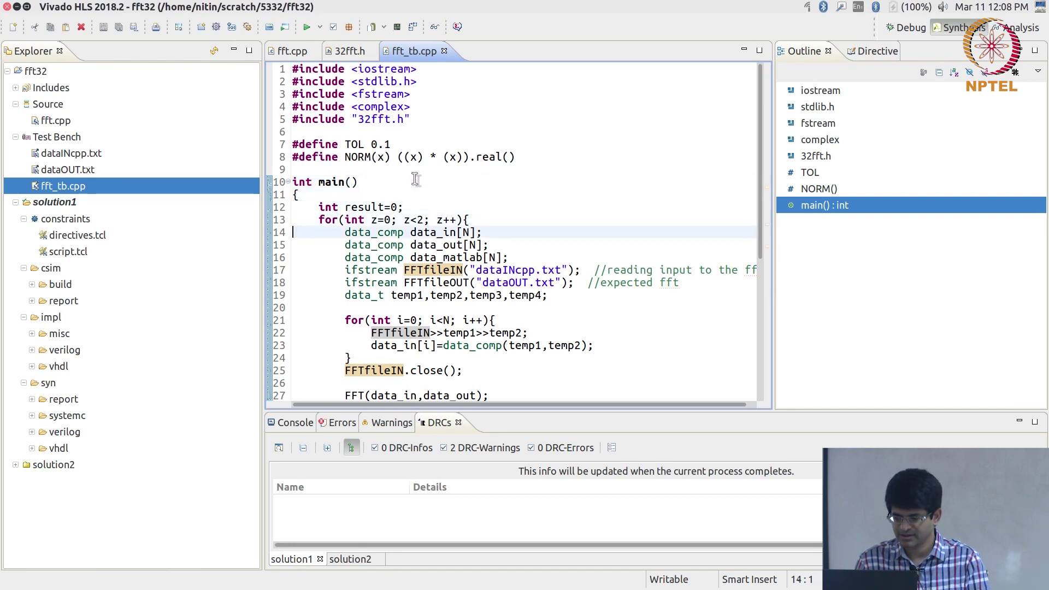
pyautogui.hotkey('shift', 'Down')
pyautogui.press('Right')
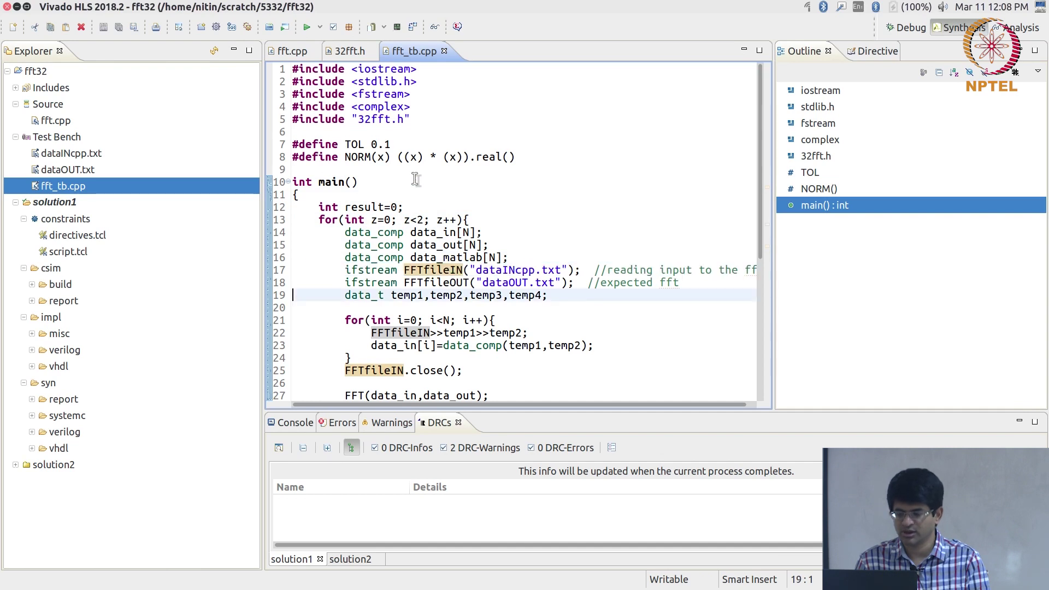
pyautogui.hotkey('shift', 'Down')
pyautogui.press('Down')
pyautogui.press('Down')
pyautogui.press('Down')
pyautogui.press('Down')
pyautogui.press('Down')
pyautogui.press('Down')
pyautogui.press('Down')
pyautogui.press('Down')
pyautogui.press('Down')
pyautogui.press('Down')
pyautogui.press('Down')
pyautogui.press('Down')
pyautogui.press('Down')
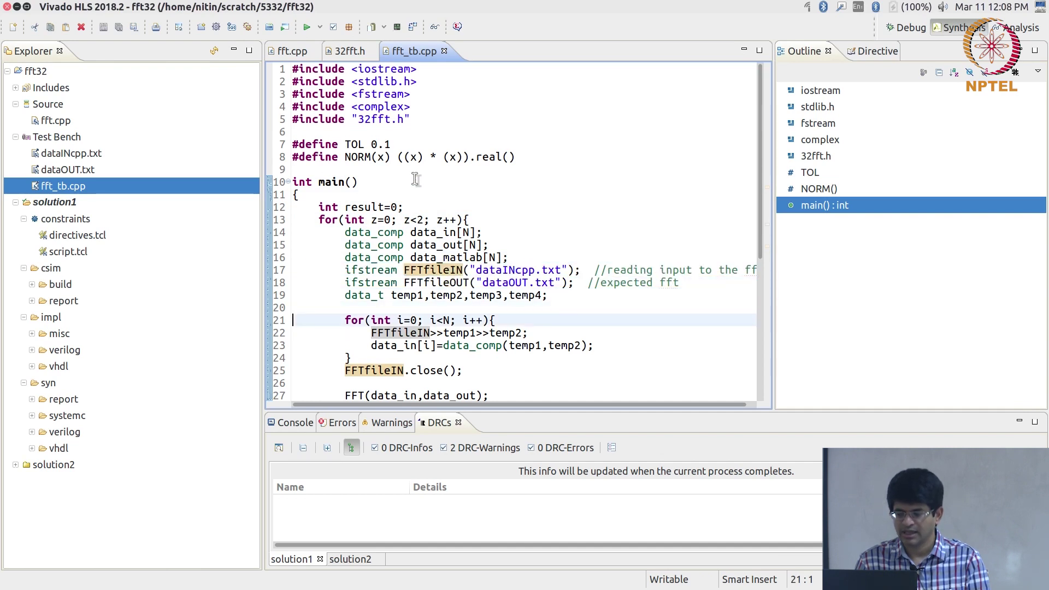
# Step: Highlight the input-reading lines and the FFT(data_in, data_out) call
pyautogui.press('Up')
pyautogui.press('Up')
pyautogui.press('Up')
pyautogui.press('Up')
pyautogui.press('Up')
pyautogui.press('Up')
pyautogui.press('Up')
pyautogui.press('Up')
pyautogui.press('Up')
pyautogui.press('Up')
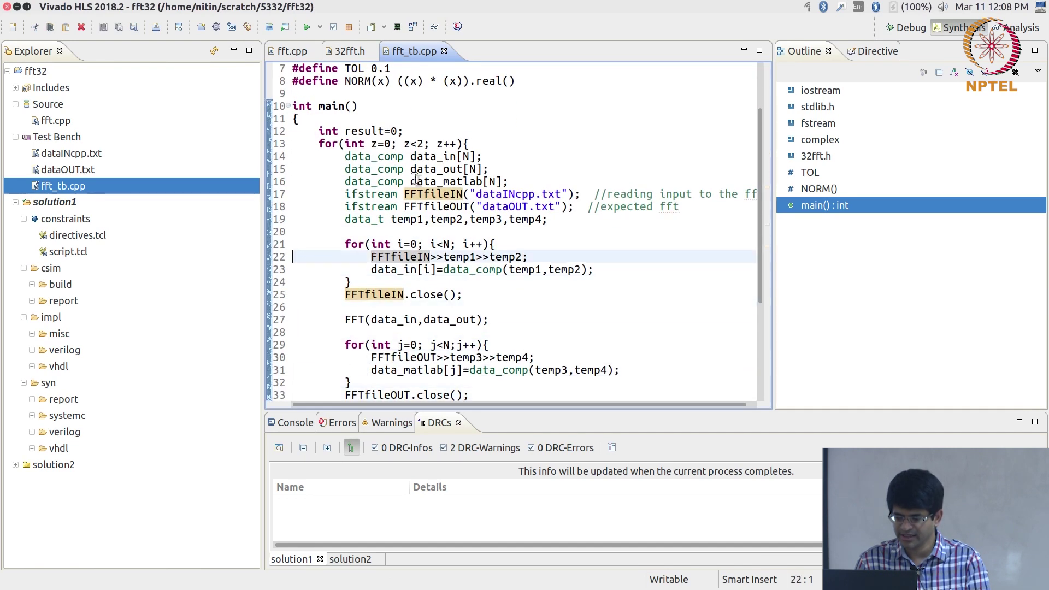
pyautogui.hotkey('shift', 'Down')
pyautogui.press('Right')
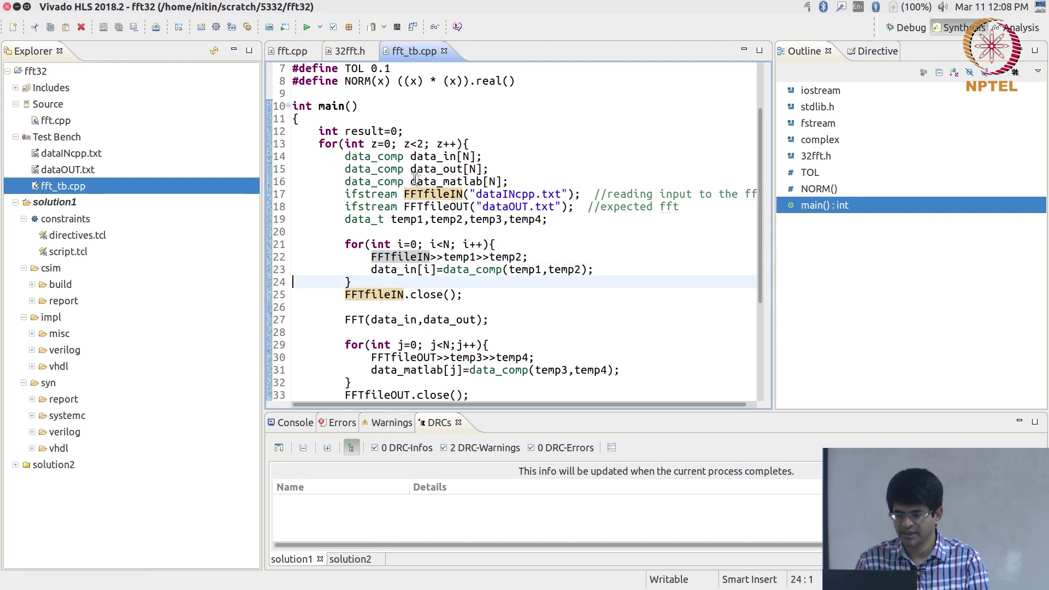
pyautogui.hotkey('shift', 'Down')
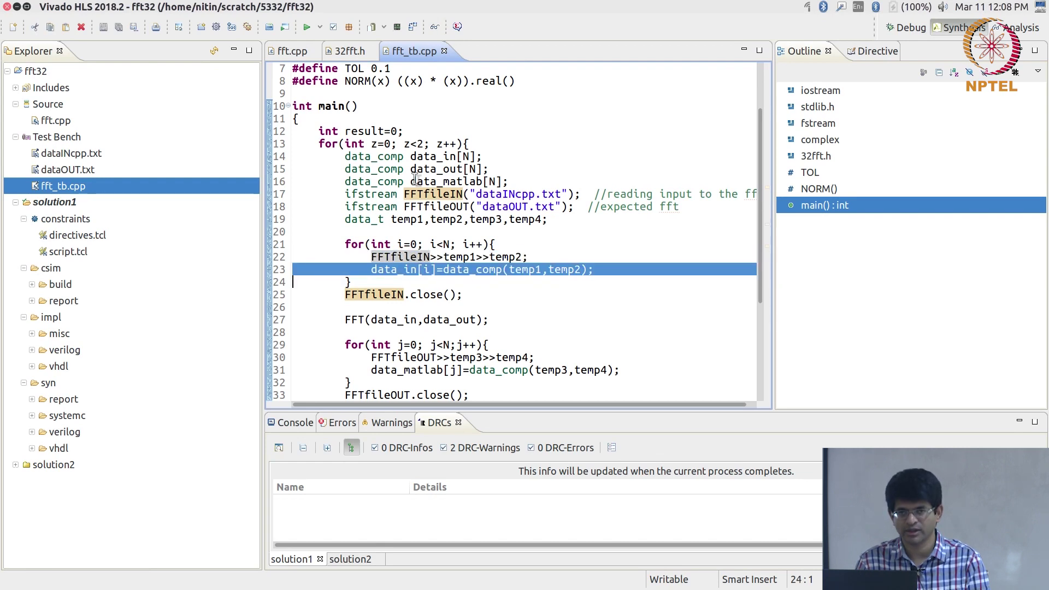
pyautogui.press('Down')
pyautogui.press('Down')
pyautogui.press('Down')
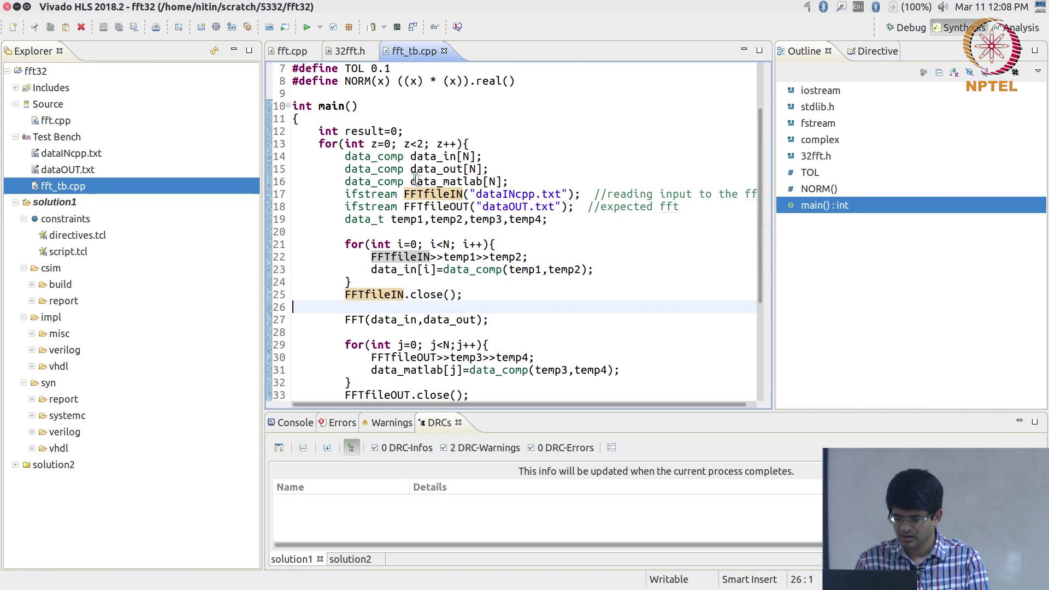
pyautogui.hotkey('shift', 'Down')
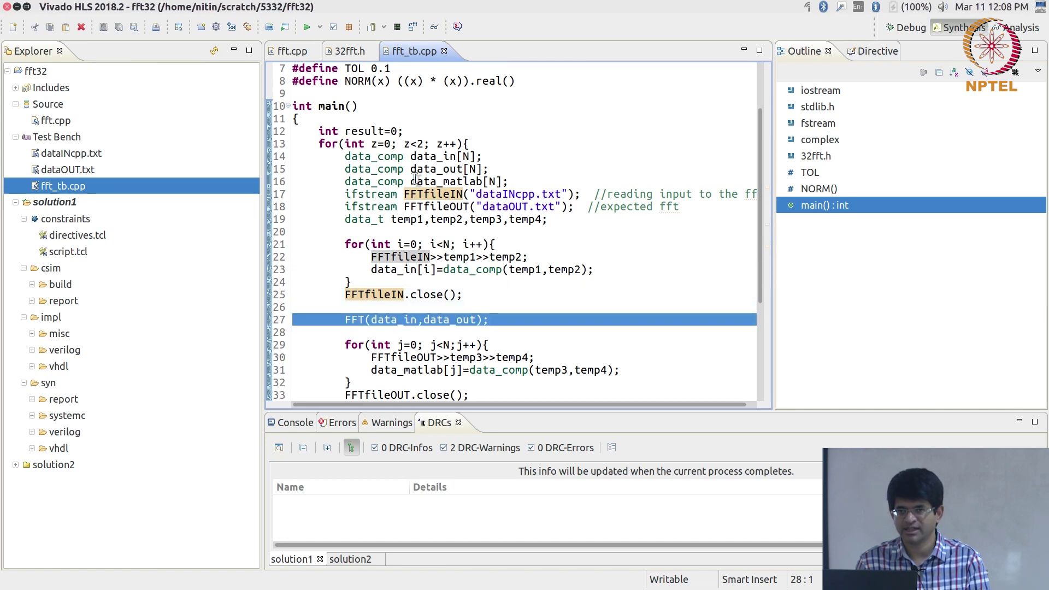
# Step: Highlight the expected-output reading and TOL comparison, then reach main's return
pyautogui.press('Down')
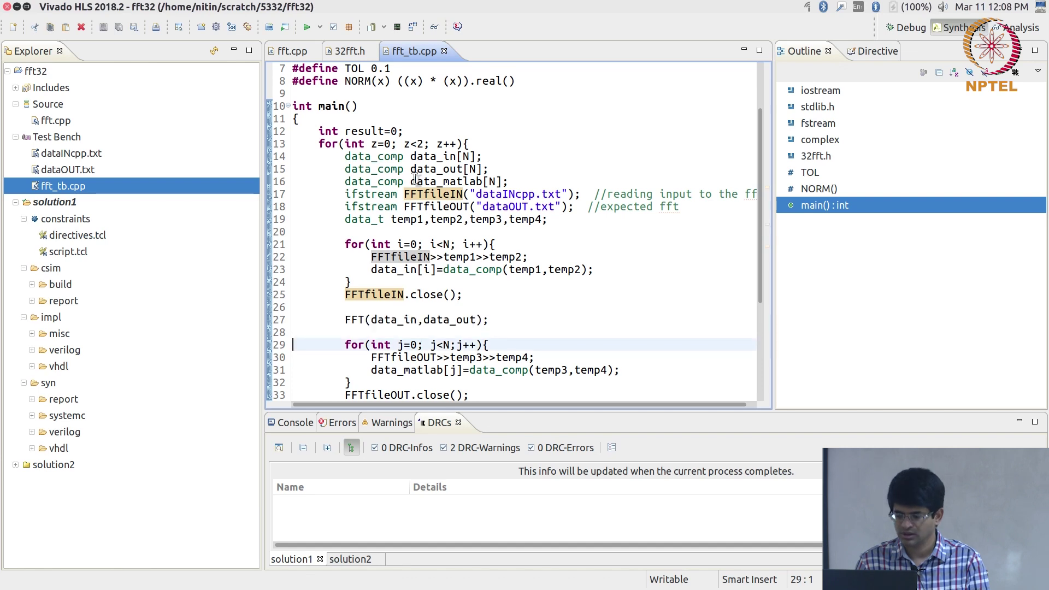
pyautogui.press('Down')
pyautogui.hotkey('shift', 'Down')
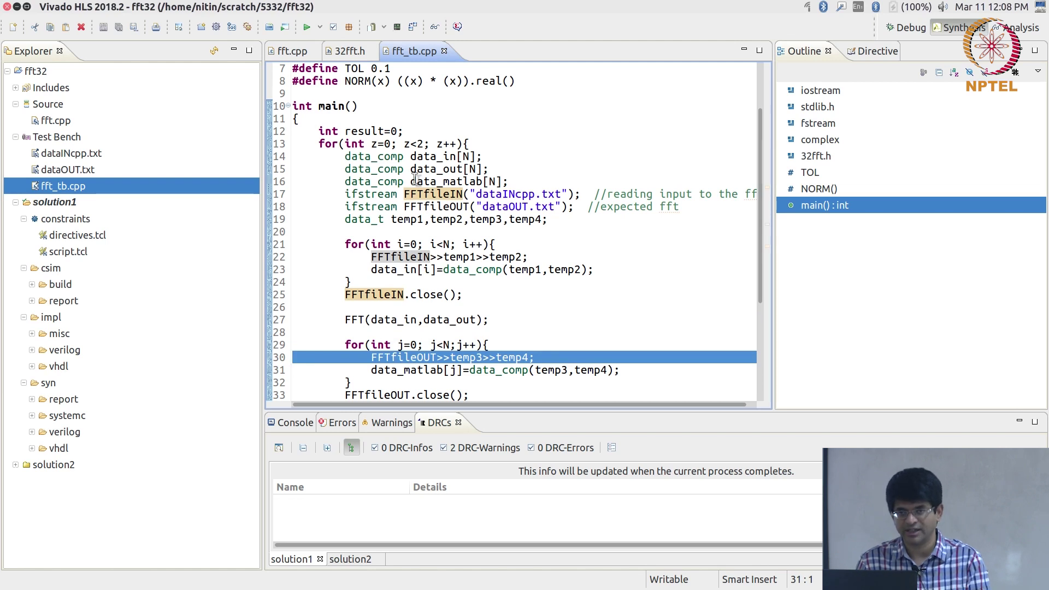
pyautogui.press('Down')
pyautogui.press('Down')
pyautogui.press('Down')
pyautogui.press('Down')
pyautogui.press('Down')
pyautogui.press('Down')
pyautogui.press('Down')
pyautogui.press('Down')
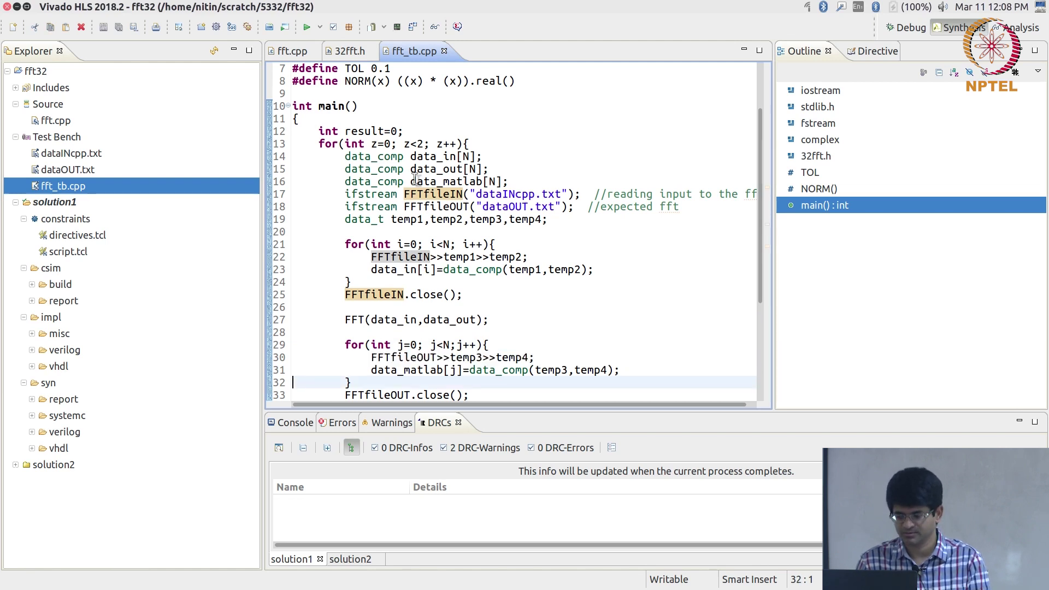
pyautogui.press('Down')
pyautogui.press('Down')
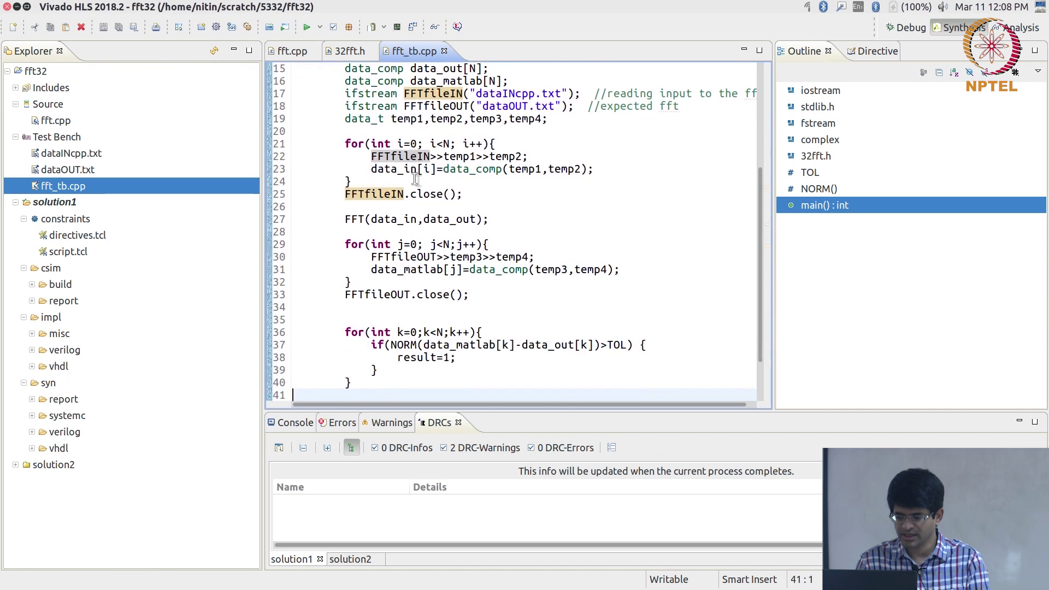
pyautogui.press('Up')
pyautogui.press('Up')
pyautogui.press('Up')
pyautogui.press('Up')
pyautogui.hotkey('shift', 'Down')
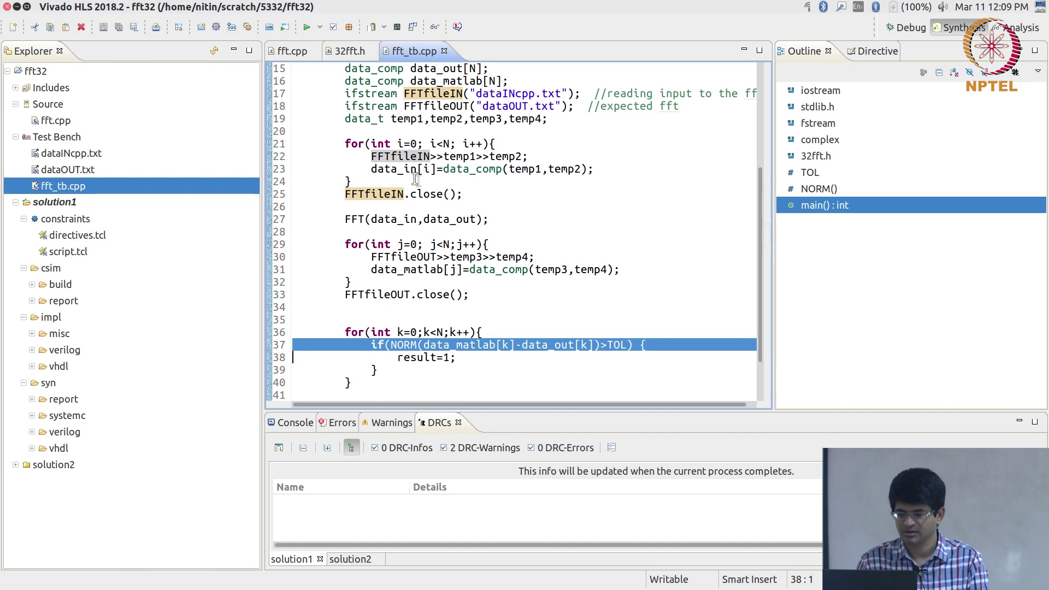
pyautogui.press('Down')
pyautogui.press('Down')
pyautogui.press('Down')
pyautogui.press('Down')
pyautogui.press('Down')
pyautogui.scroll(-1, 416, 179)
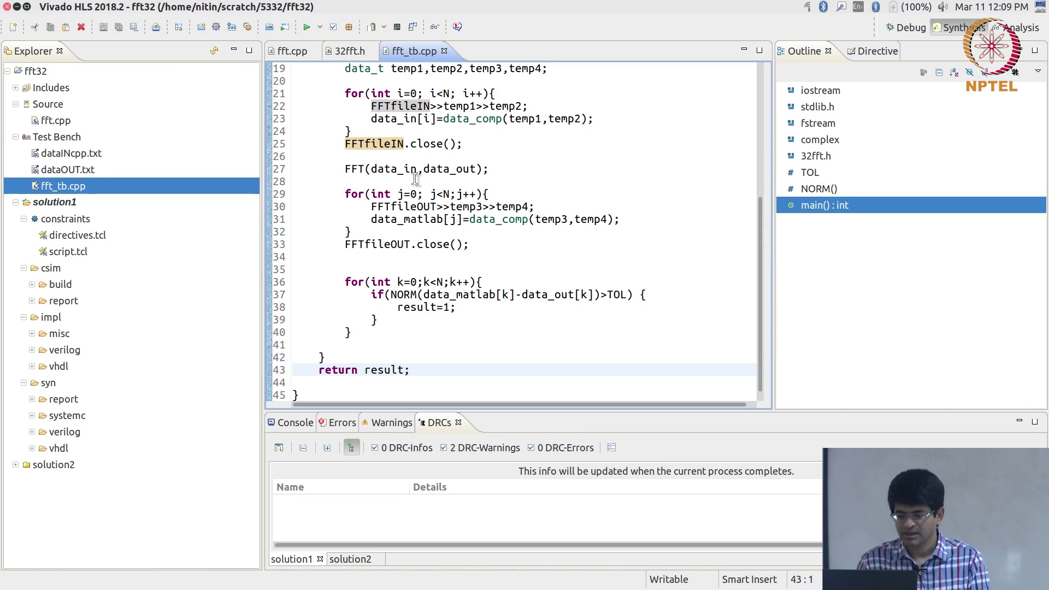
pyautogui.hotkey('shift', 'Down')
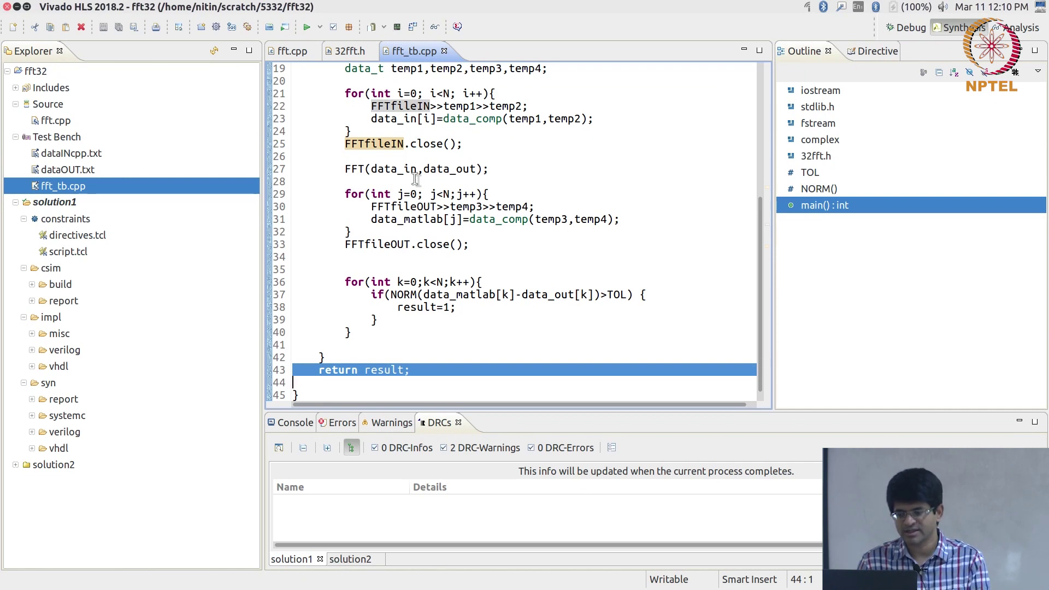
pyautogui.press('Up')
pyautogui.press('Up')
pyautogui.press('Up')
pyautogui.press('Up')
pyautogui.press('Up')
pyautogui.press('Up')
pyautogui.press('Up')
pyautogui.press('Up')
pyautogui.press('Up')
pyautogui.press('Up')
pyautogui.press('Up')
pyautogui.press('Up')
pyautogui.press('Up')
pyautogui.press('Up')
pyautogui.press('Up')
pyautogui.press('Up')
pyautogui.press('Up')
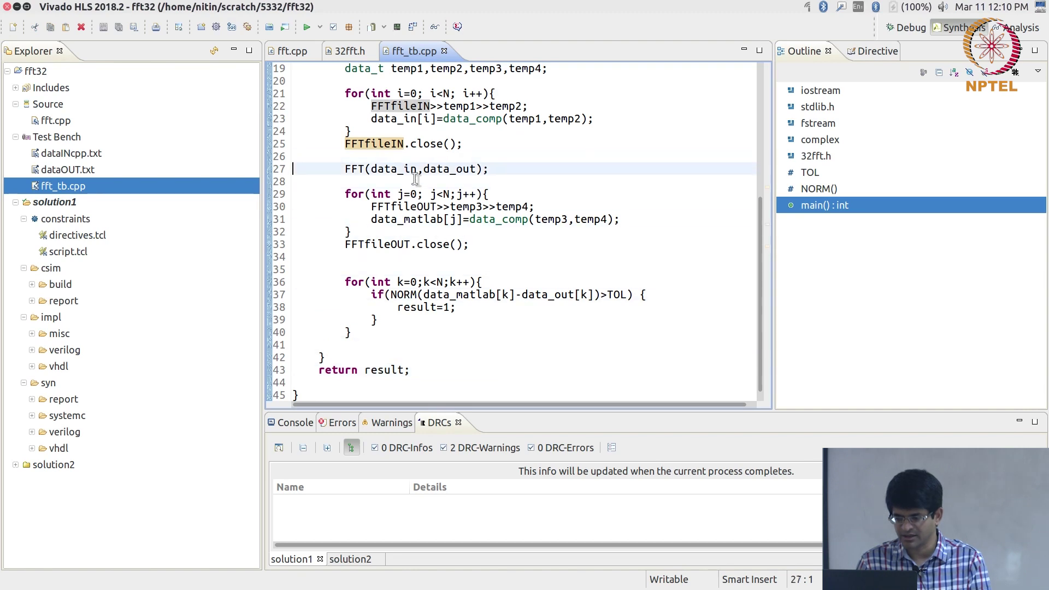
pyautogui.hotkey('shift', 'Down')
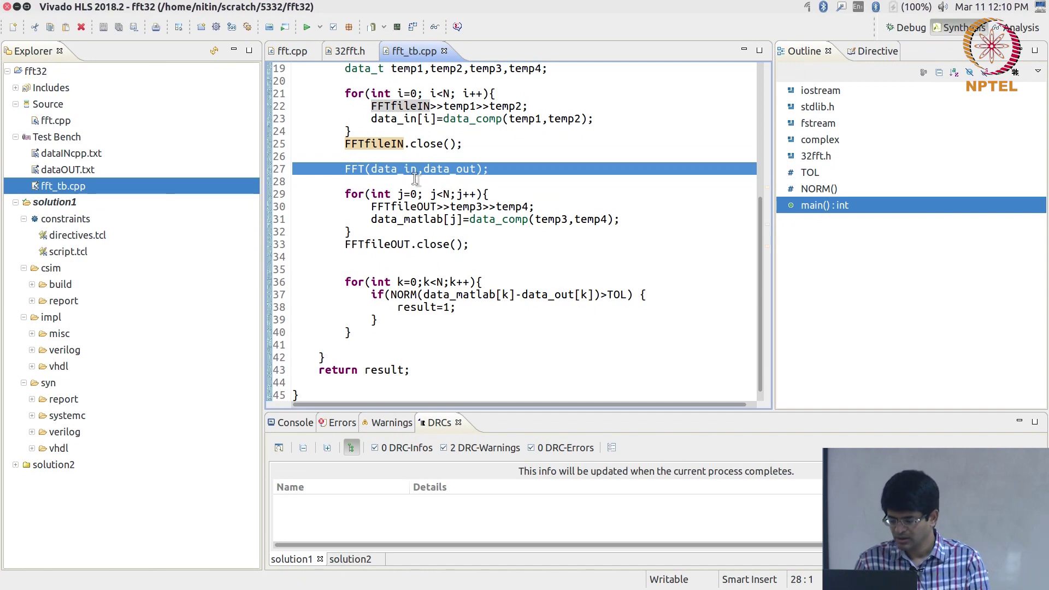
# Step: Return to fft.cpp and highlight the five FFT0 stage calls in FFT
pyautogui.hotkey('ctrl', 'pageup')
pyautogui.hotkey('ctrl', 'pageup')
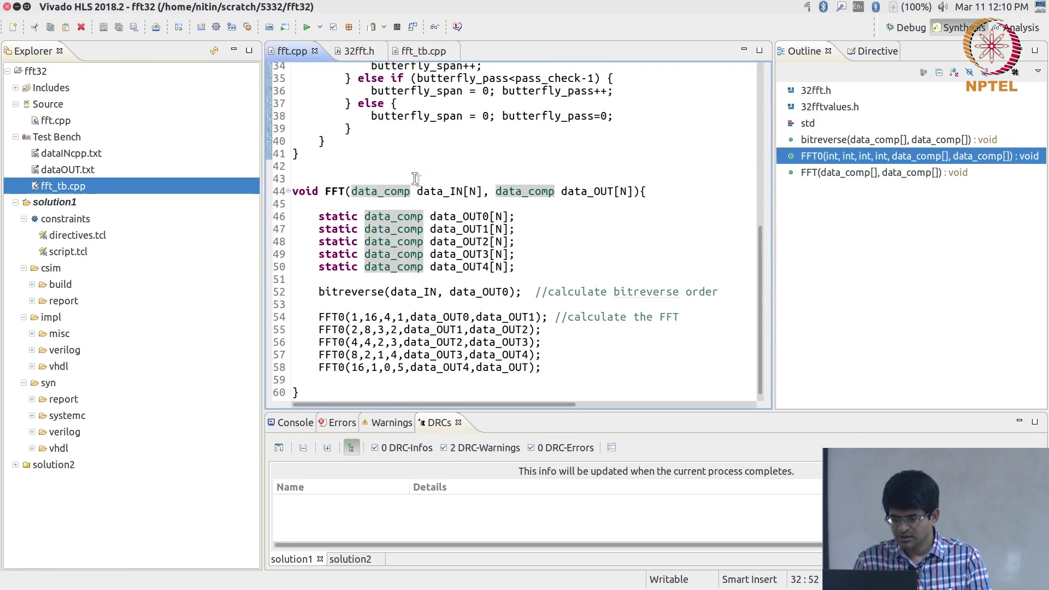
pyautogui.press('Down')
pyautogui.press('Down')
pyautogui.press('Down')
pyautogui.press('Down')
pyautogui.press('Down')
pyautogui.press('Down')
pyautogui.press('Down')
pyautogui.press('Down')
pyautogui.press('Down')
pyautogui.press('Down')
pyautogui.press('Down')
pyautogui.press('Down')
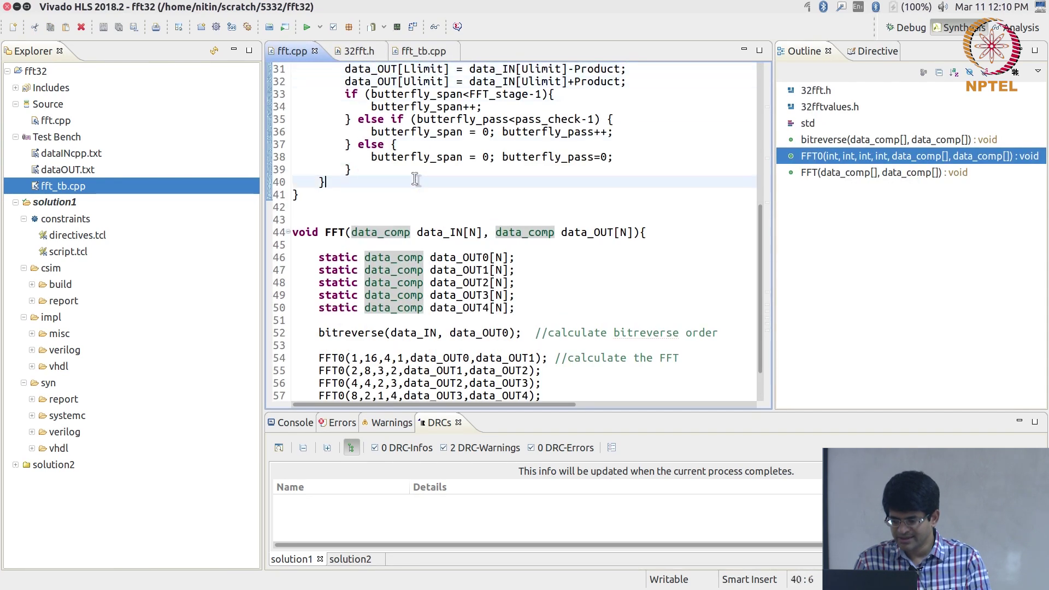
pyautogui.press('Down')
pyautogui.press('Down')
pyautogui.press('Down')
pyautogui.press('Down')
pyautogui.press('Down')
pyautogui.press('Down')
pyautogui.press('Down')
pyautogui.press('Down')
pyautogui.press('Down')
pyautogui.press('Down')
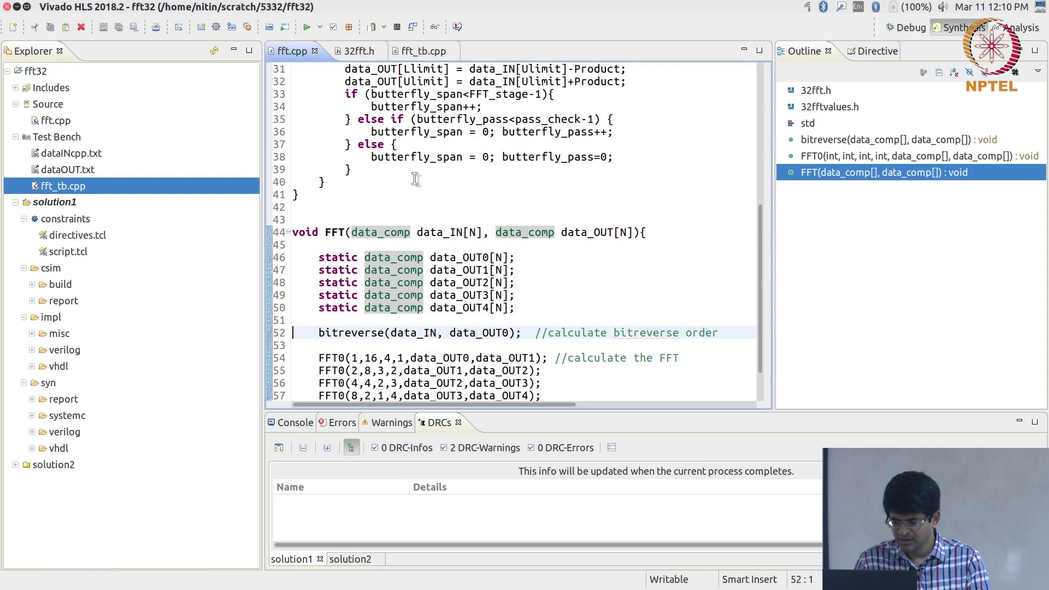
pyautogui.press('Down')
pyautogui.press('Down')
pyautogui.press('Down')
pyautogui.press('Down')
pyautogui.press('Down')
pyautogui.press('Down')
pyautogui.press('Up')
pyautogui.press('Up')
pyautogui.press('Up')
pyautogui.press('Up')
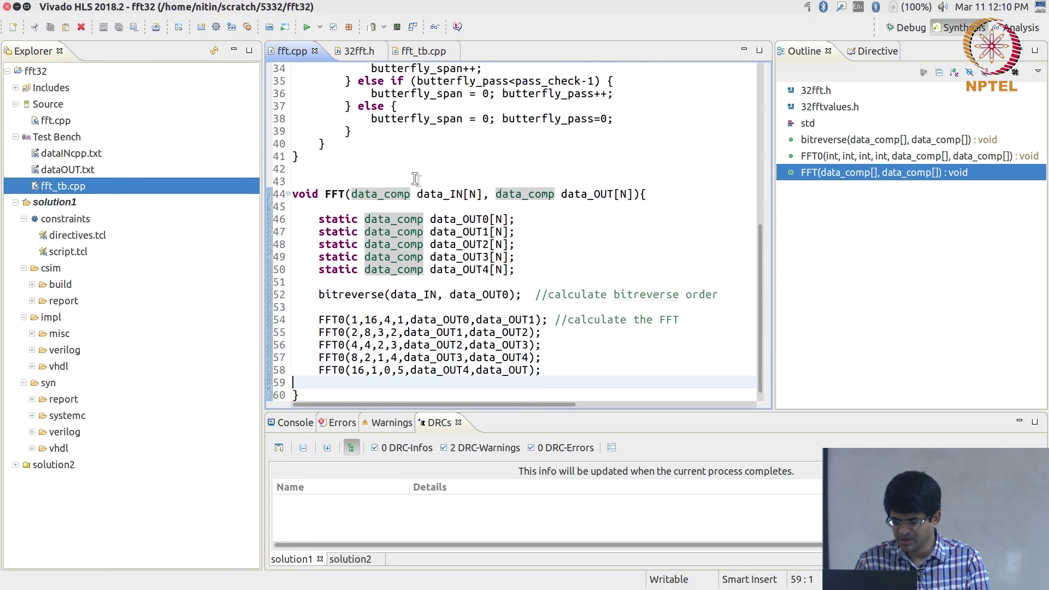
pyautogui.press('Up')
pyautogui.press('Up')
pyautogui.hotkey('shift', 'Down')
pyautogui.hotkey('shift', 'Down')
pyautogui.hotkey('shift', 'Down')
pyautogui.hotkey('shift', 'Down')
pyautogui.hotkey('shift', 'Down')
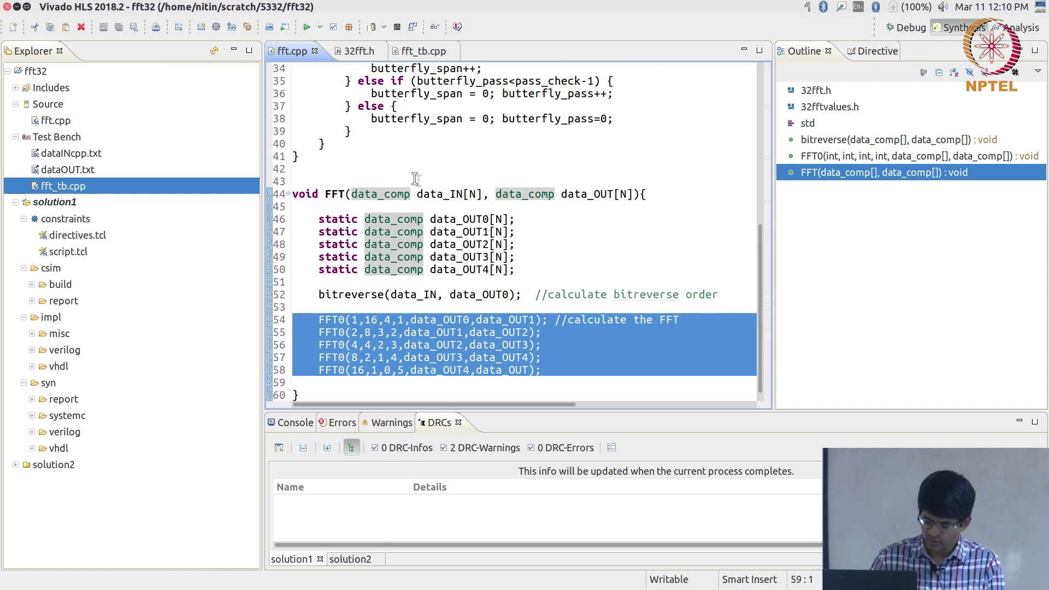
# Step: Back in Xournal, start a new blank page headed '32-pt FFT'
pyautogui.hotkey('alt', 'Tab')
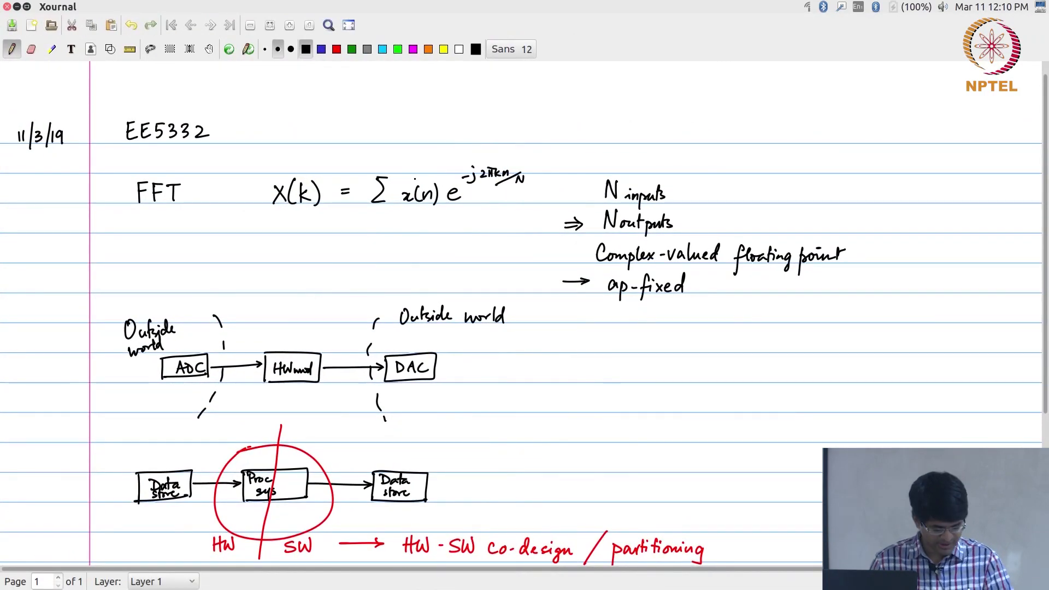
pyautogui.click(58, 578)
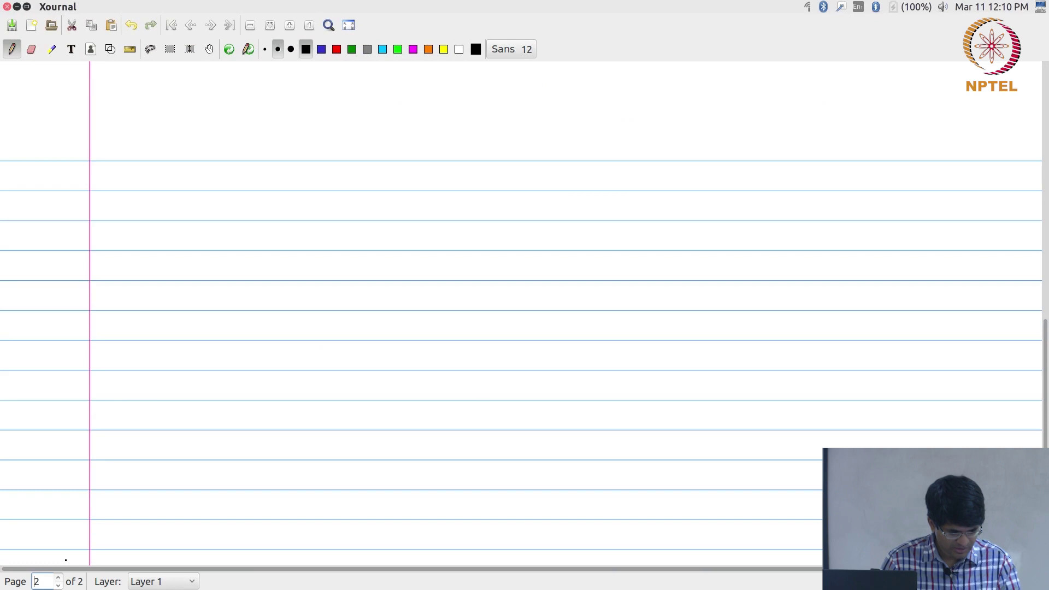
pyautogui.moveTo(125, 176)
pyautogui.mouseDown()
pyautogui.moveTo(124, 189)
pyautogui.moveTo(147, 188)
pyautogui.mouseUp()
pyautogui.moveTo(149, 186); pyautogui.dragTo(163, 190)
pyautogui.moveTo(175, 176)
pyautogui.mouseDown()
pyautogui.moveTo(169, 190)
pyautogui.moveTo(208, 180)
pyautogui.moveTo(206, 190)
pyautogui.mouseUp()
pyautogui.moveTo(208, 182); pyautogui.dragTo(215, 182)
pyautogui.moveTo(228, 175); pyautogui.dragTo(218, 191)
pyautogui.moveTo(220, 181); pyautogui.dragTo(228, 182)
pyautogui.moveTo(231, 175)
pyautogui.mouseDown()
pyautogui.moveTo(242, 174)
pyautogui.moveTo(237, 190)
pyautogui.mouseUp()
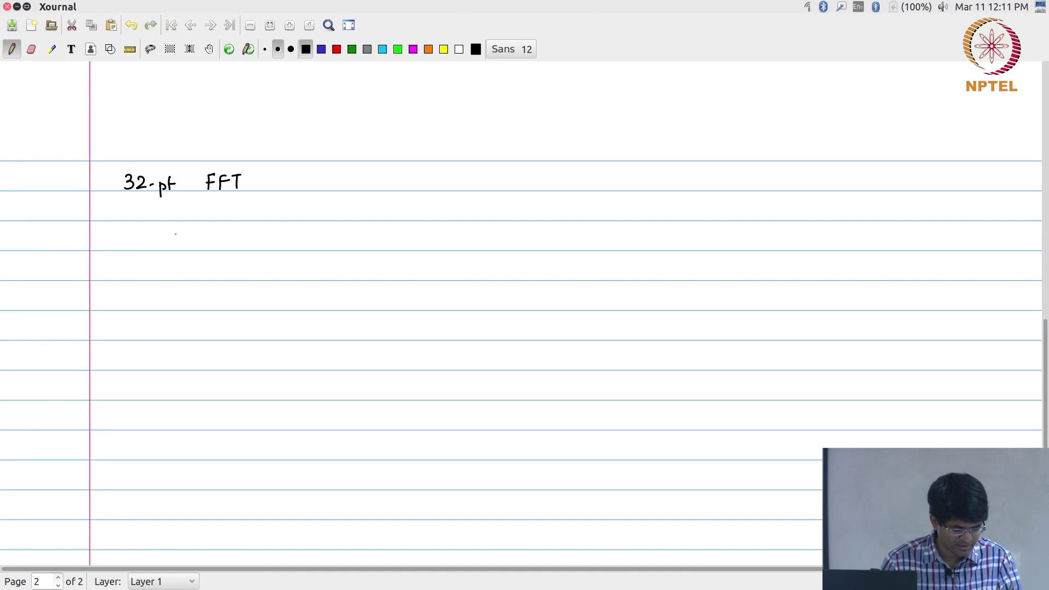
# Step: Draw the column of input circles and label them 0, 1, 2 down to 31
pyautogui.moveTo(197, 232); pyautogui.dragTo(193, 289)
pyautogui.click(202, 314)
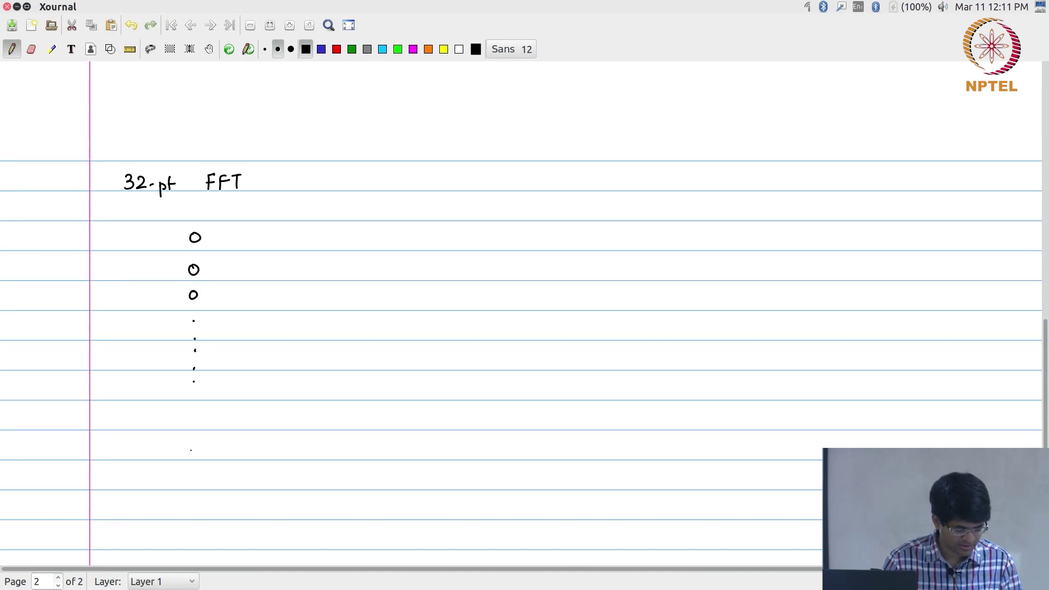
pyautogui.moveTo(191, 451); pyautogui.dragTo(195, 447)
pyautogui.click(192, 415)
pyautogui.moveTo(158, 232); pyautogui.dragTo(161, 300)
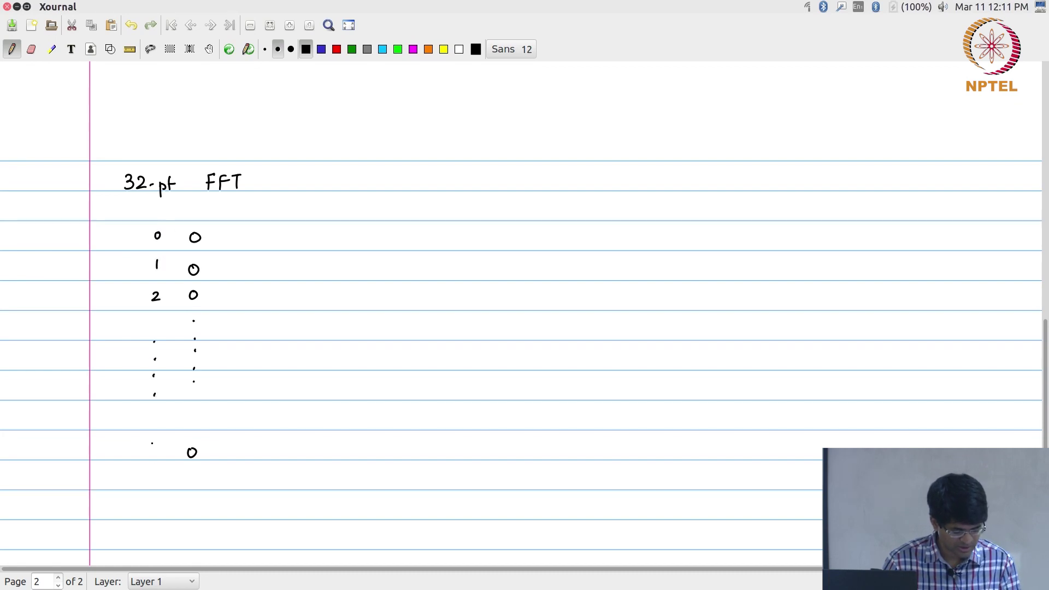
pyautogui.moveTo(146, 444); pyautogui.dragTo(159, 456)
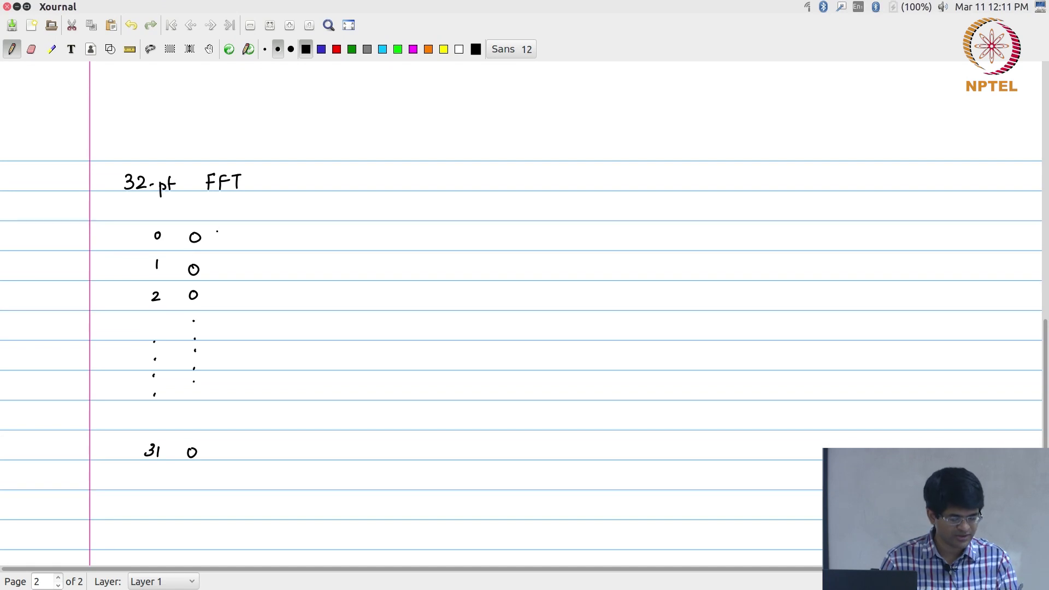
# Step: Draw wires from the inputs into a tall stage rectangle
pyautogui.moveTo(204, 236)
pyautogui.mouseDown()
pyautogui.moveTo(227, 236)
pyautogui.moveTo(217, 294)
pyautogui.mouseUp()
pyautogui.click(207, 361)
pyautogui.moveTo(198, 451); pyautogui.dragTo(219, 448)
pyautogui.moveTo(226, 223); pyautogui.dragTo(225, 468)
pyautogui.moveTo(225, 222)
pyautogui.mouseDown()
pyautogui.moveTo(285, 220)
pyautogui.moveTo(282, 469)
pyautogui.mouseUp()
pyautogui.moveTo(283, 469); pyautogui.dragTo(224, 469)
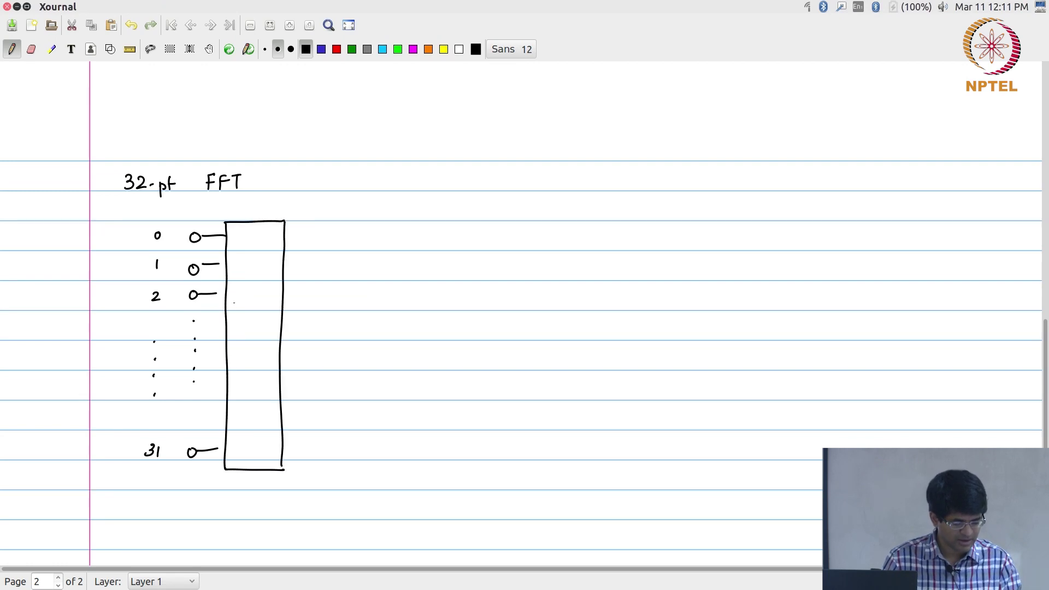
# Step: Label the rectangle FFT0 with 'param' and 'stage0' beneath
pyautogui.moveTo(234, 340); pyautogui.dragTo(242, 333)
pyautogui.moveTo(245, 339); pyautogui.dragTo(251, 333)
pyautogui.moveTo(254, 328)
pyautogui.mouseDown()
pyautogui.moveTo(264, 327)
pyautogui.moveTo(259, 340)
pyautogui.moveTo(270, 329)
pyautogui.moveTo(266, 340)
pyautogui.mouseUp()
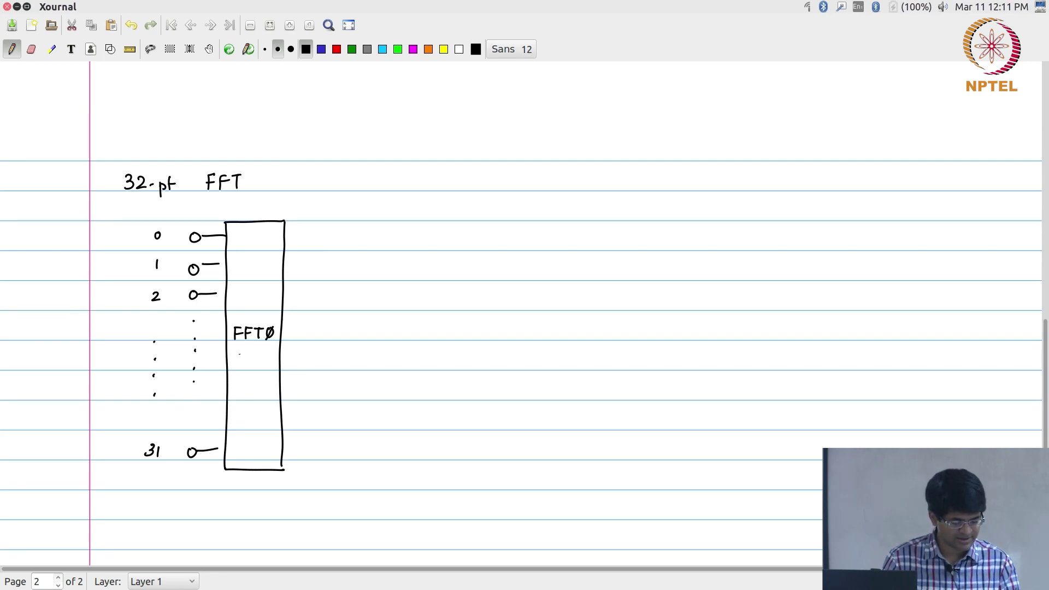
pyautogui.moveTo(244, 350); pyautogui.dragTo(273, 354)
pyautogui.moveTo(231, 375); pyautogui.dragTo(277, 371)
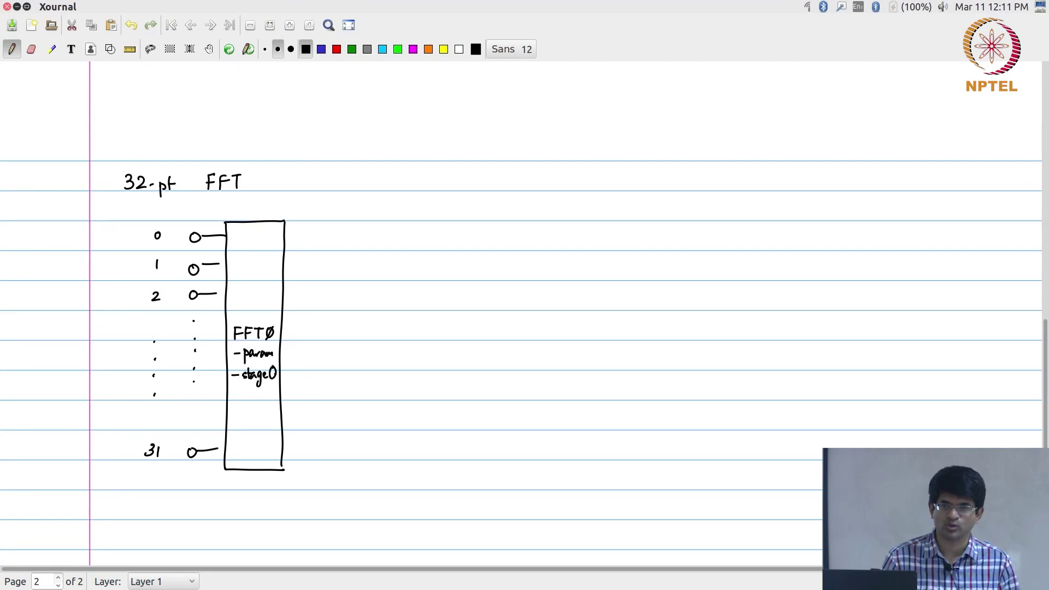
# Step: Draw FFT0's output lines and a second box labelled 'Stage 1'
pyautogui.moveTo(285, 231)
pyautogui.mouseDown()
pyautogui.moveTo(306, 230)
pyautogui.moveTo(313, 281)
pyautogui.mouseUp()
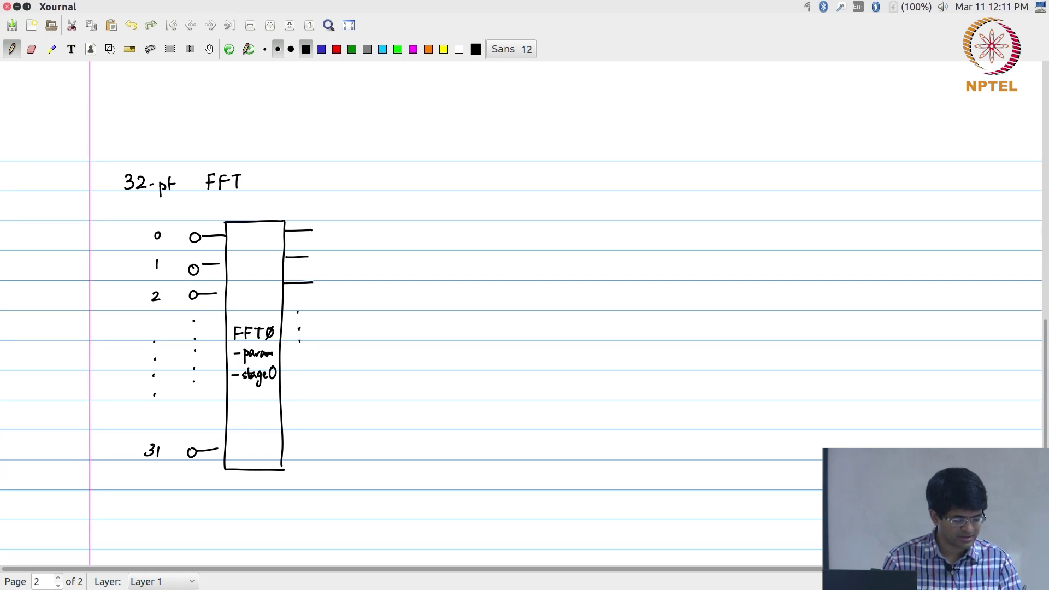
pyautogui.moveTo(284, 445); pyautogui.dragTo(315, 444)
pyautogui.click(311, 419)
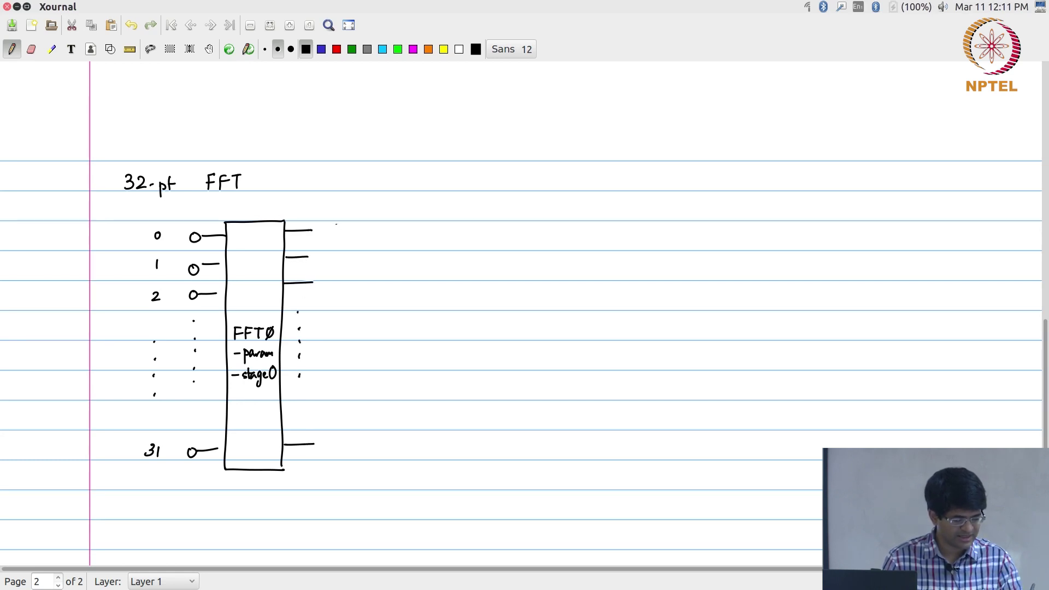
pyautogui.moveTo(336, 222); pyautogui.dragTo(324, 475)
pyautogui.moveTo(336, 221)
pyautogui.mouseDown()
pyautogui.moveTo(393, 219)
pyautogui.moveTo(392, 474)
pyautogui.mouseUp()
pyautogui.moveTo(333, 355)
pyautogui.mouseDown()
pyautogui.moveTo(352, 374)
pyautogui.moveTo(373, 363)
pyautogui.mouseUp()
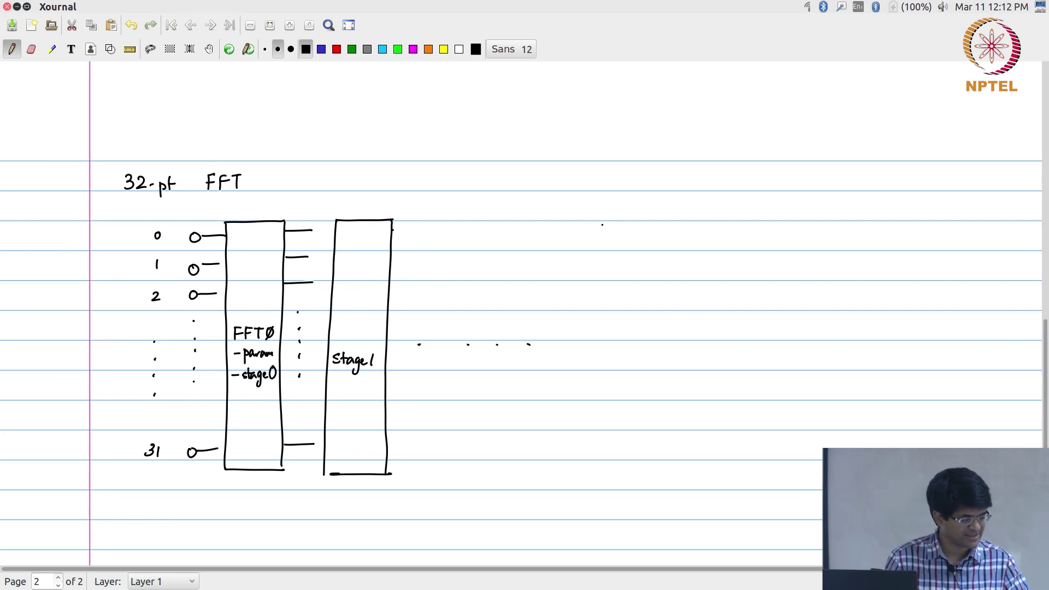
# Step: Draw a final box labelled 'Stage4' with its output lines
pyautogui.moveTo(603, 225); pyautogui.dragTo(587, 458)
pyautogui.moveTo(603, 219)
pyautogui.mouseDown()
pyautogui.moveTo(658, 220)
pyautogui.moveTo(649, 411)
pyautogui.moveTo(641, 464)
pyautogui.moveTo(584, 466)
pyautogui.moveTo(642, 468)
pyautogui.mouseUp()
pyautogui.moveTo(613, 325)
pyautogui.mouseDown()
pyautogui.moveTo(604, 336)
pyautogui.moveTo(617, 337)
pyautogui.mouseUp()
pyautogui.moveTo(626, 331)
pyautogui.mouseDown()
pyautogui.moveTo(631, 343)
pyautogui.moveTo(642, 336)
pyautogui.mouseUp()
pyautogui.moveTo(644, 325); pyautogui.dragTo(646, 338)
pyautogui.click(651, 333)
pyautogui.moveTo(656, 229)
pyautogui.mouseDown()
pyautogui.moveTo(677, 229)
pyautogui.moveTo(683, 279)
pyautogui.mouseUp()
pyautogui.moveTo(646, 447); pyautogui.dragTo(676, 447)
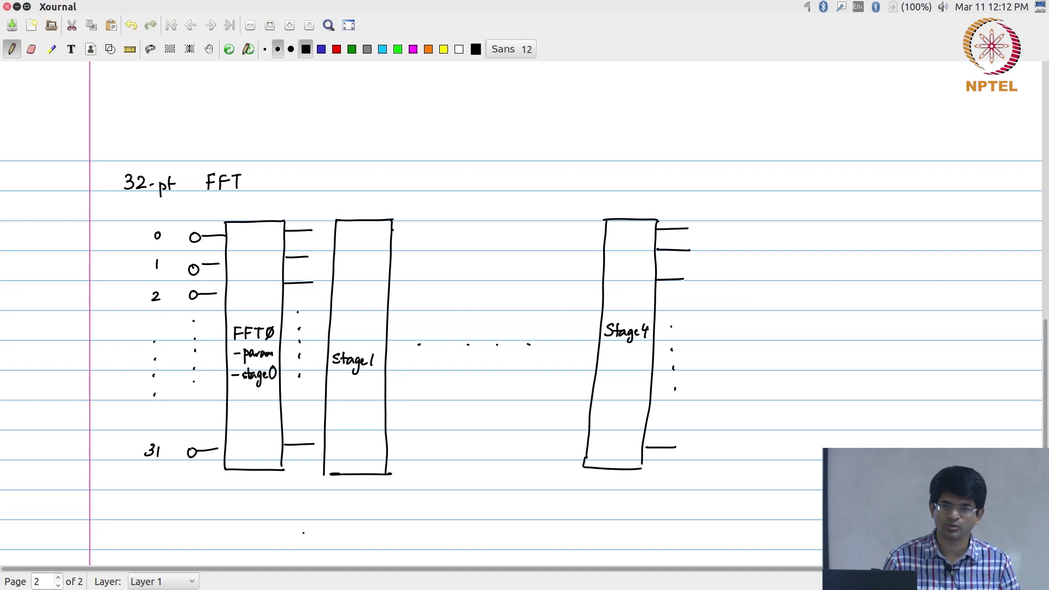
# Step: Brace the stage boxes as '5 stages', write '→ log2 32 = 5 stages' by the title, and add a 'Bit reverse' box
pyautogui.moveTo(225, 494)
pyautogui.mouseDown()
pyautogui.moveTo(398, 506)
pyautogui.moveTo(636, 483)
pyautogui.mouseUp()
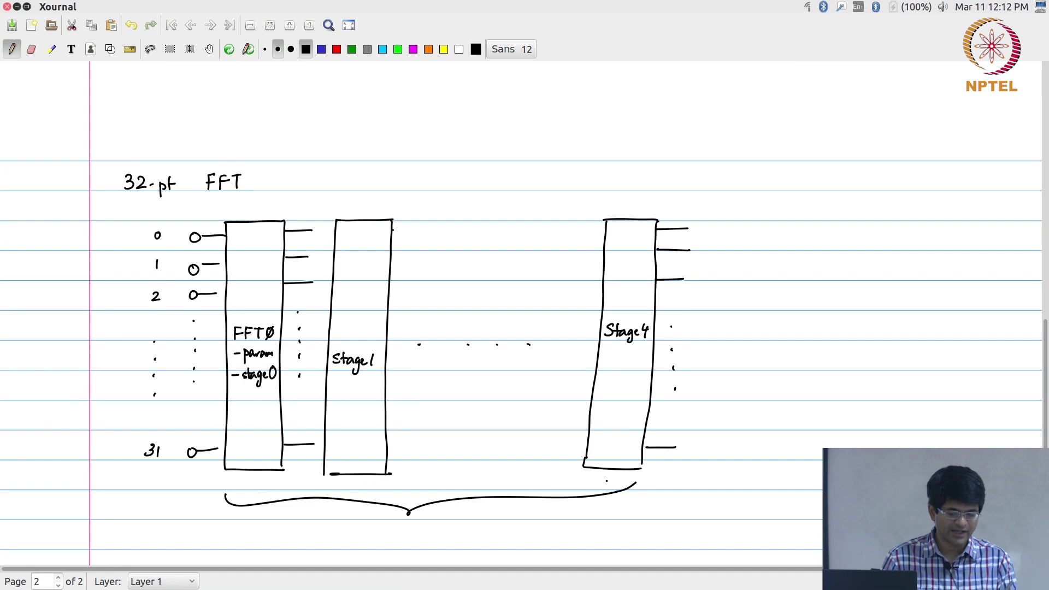
pyautogui.moveTo(264, 182); pyautogui.dragTo(303, 181)
pyautogui.moveTo(294, 175)
pyautogui.mouseDown()
pyautogui.moveTo(309, 180)
pyautogui.moveTo(299, 185)
pyautogui.moveTo(357, 181)
pyautogui.moveTo(363, 199)
pyautogui.moveTo(397, 178)
pyautogui.moveTo(391, 185)
pyautogui.mouseUp()
pyautogui.moveTo(404, 174)
pyautogui.mouseDown()
pyautogui.moveTo(457, 186)
pyautogui.moveTo(471, 169)
pyautogui.moveTo(500, 184)
pyautogui.mouseUp()
pyautogui.moveTo(512, 177); pyautogui.dragTo(516, 194)
pyautogui.moveTo(528, 180); pyautogui.dragTo(537, 183)
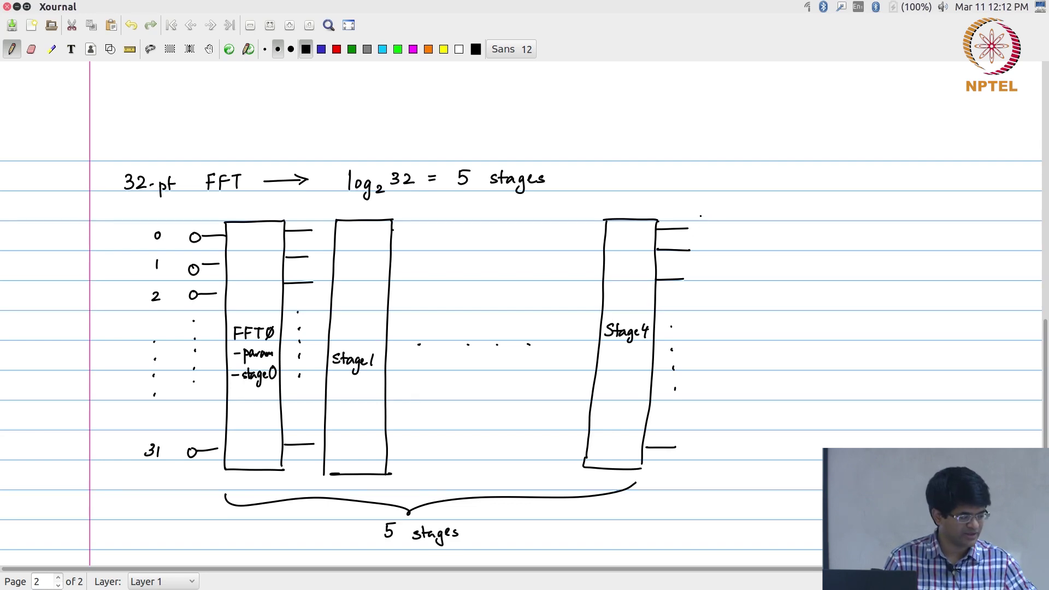
pyautogui.moveTo(701, 217); pyautogui.dragTo(682, 459)
pyautogui.moveTo(700, 215)
pyautogui.mouseDown()
pyautogui.moveTo(765, 214)
pyautogui.moveTo(760, 258)
pyautogui.mouseUp()
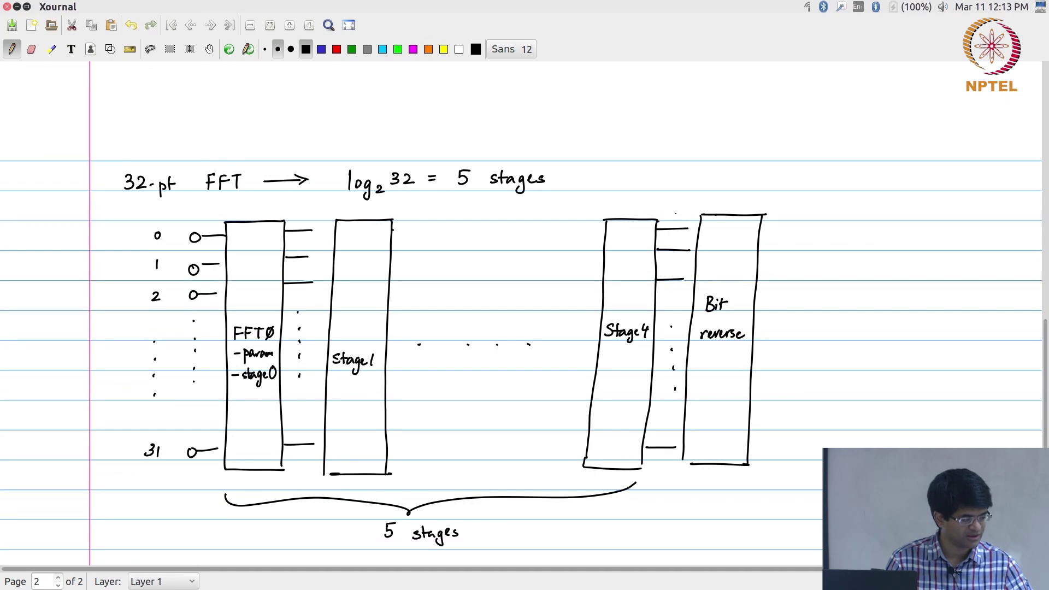
# Step: Write the indices 0, 16 and 8 beside the first three Stage4 output lines
pyautogui.moveTo(678, 211); pyautogui.dragTo(670, 247)
pyautogui.moveTo(681, 237); pyautogui.dragTo(678, 244)
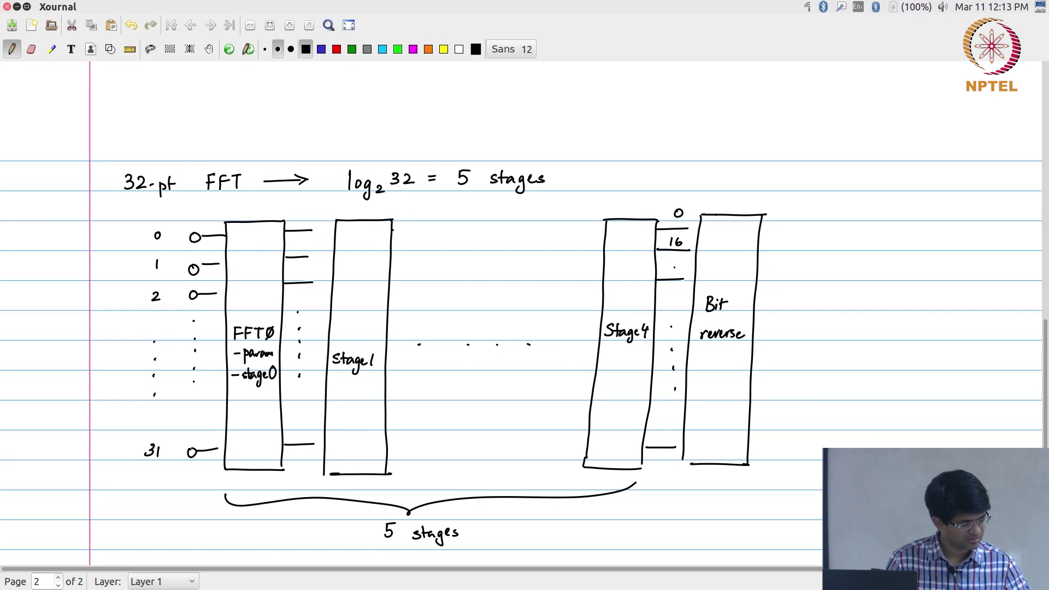
pyautogui.moveTo(678, 264); pyautogui.dragTo(677, 264)
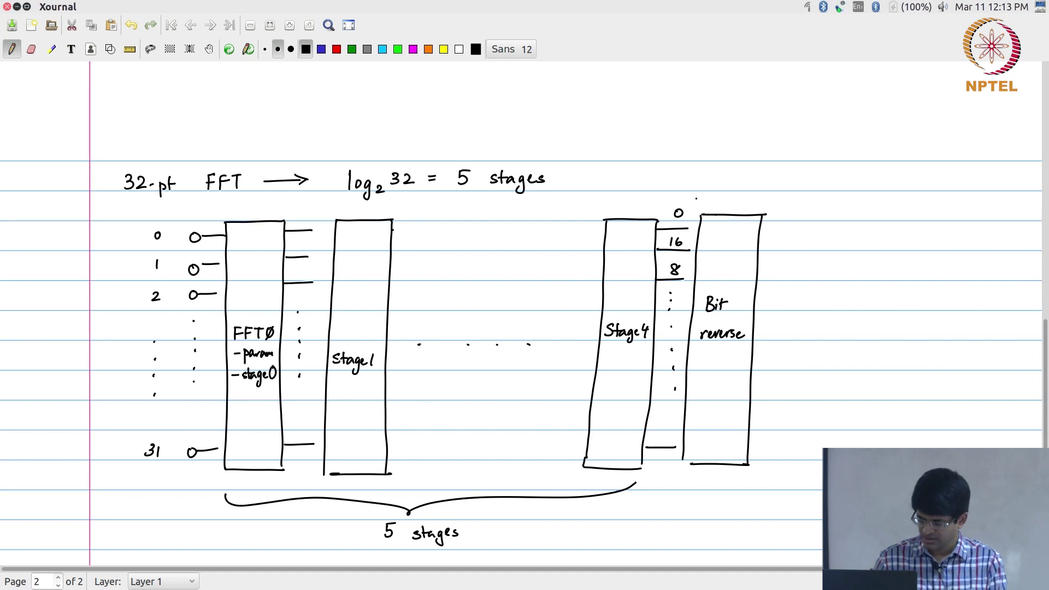
# Step: In fft.cpp, highlight the FFT header, the bitreverse call and the five FFT0 stage calls
pyautogui.hotkey('ctrl', 'alt', 'Right')
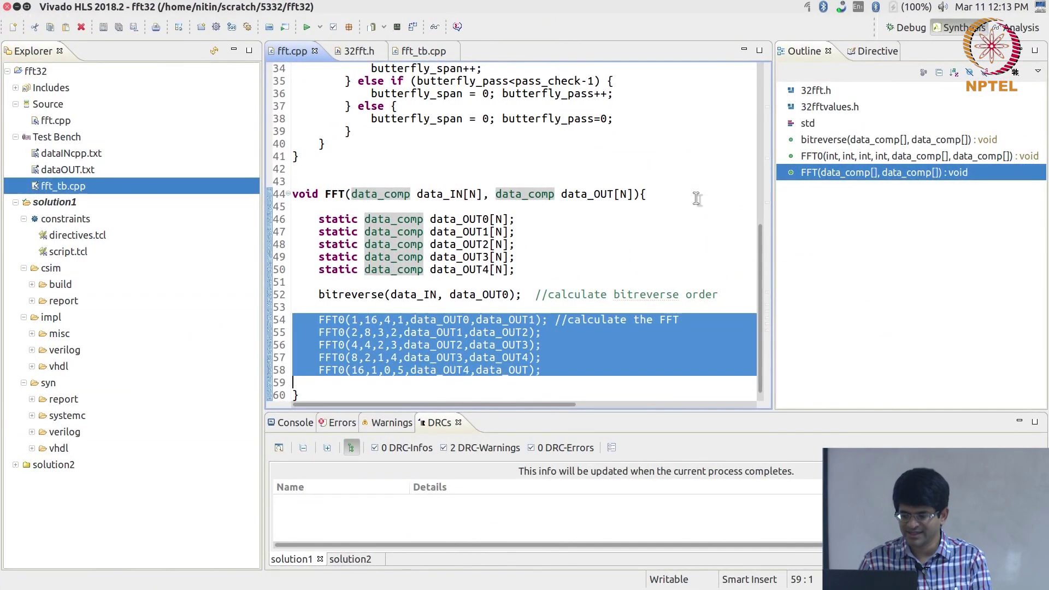
pyautogui.press('Up')
pyautogui.press('Up')
pyautogui.press('Up')
pyautogui.press('Up')
pyautogui.press('Up')
pyautogui.press('Up')
pyautogui.press('Up')
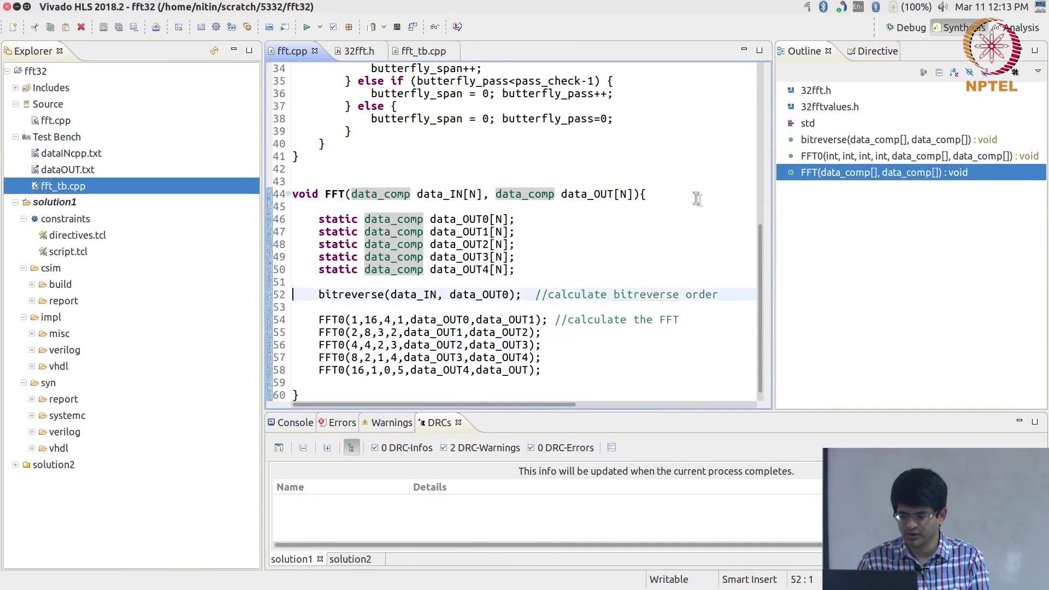
pyautogui.hotkey('shift', 'Down')
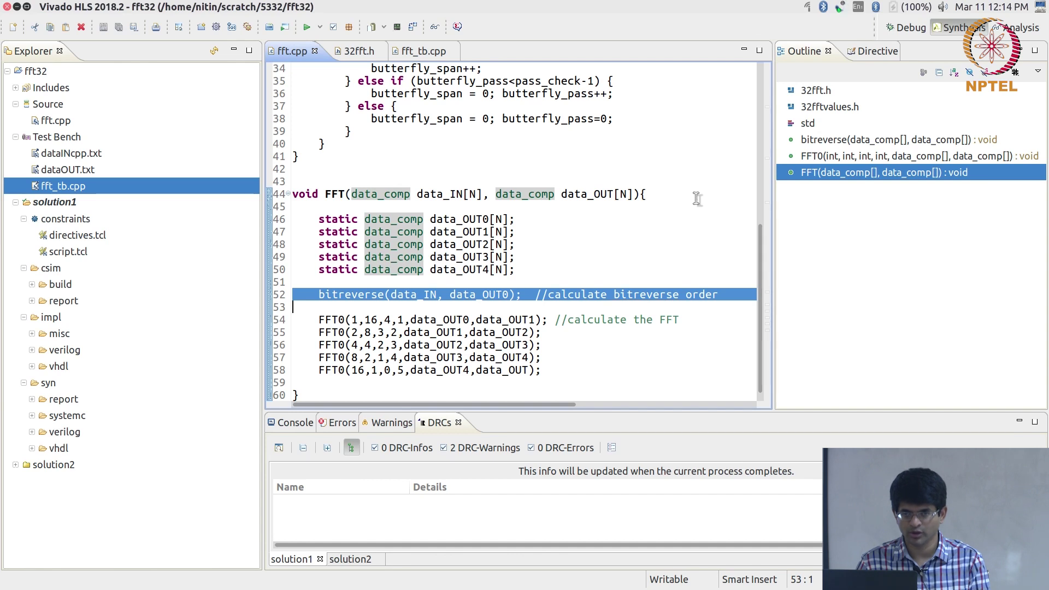
pyautogui.press('Up')
pyautogui.press('Up')
pyautogui.press('Up')
pyautogui.press('Up')
pyautogui.press('Up')
pyautogui.press('Up')
pyautogui.press('Up')
pyautogui.press('Up')
pyautogui.press('Up')
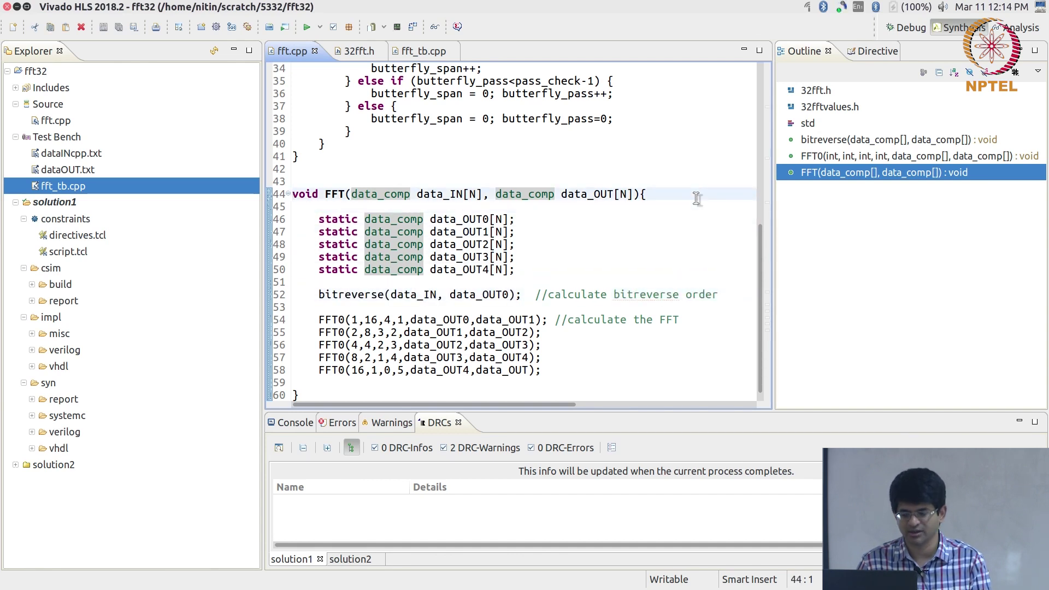
pyautogui.hotkey('shift', 'Down')
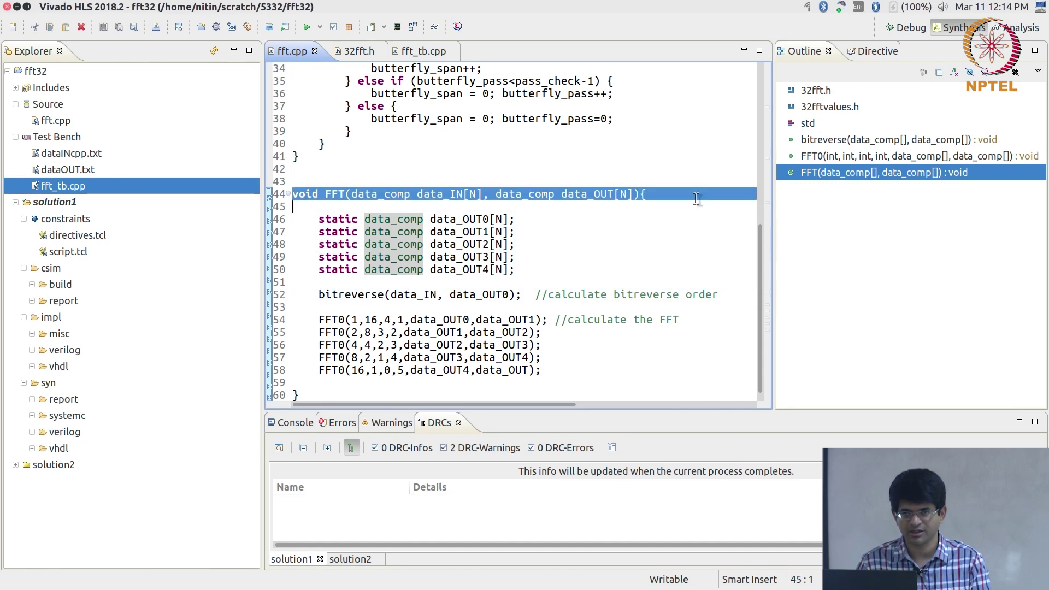
pyautogui.press('Down')
pyautogui.press('Down')
pyautogui.press('Down')
pyautogui.press('Down')
pyautogui.press('Down')
pyautogui.press('Down')
pyautogui.press('Down')
pyautogui.hotkey('shift', 'Down')
pyautogui.hotkey('shift', 'Down')
pyautogui.hotkey('shift', 'Down')
pyautogui.hotkey('shift', 'Down')
pyautogui.hotkey('shift', 'Down')
pyautogui.hotkey('shift', 'Down')
pyautogui.hotkey('shift', 'Down')
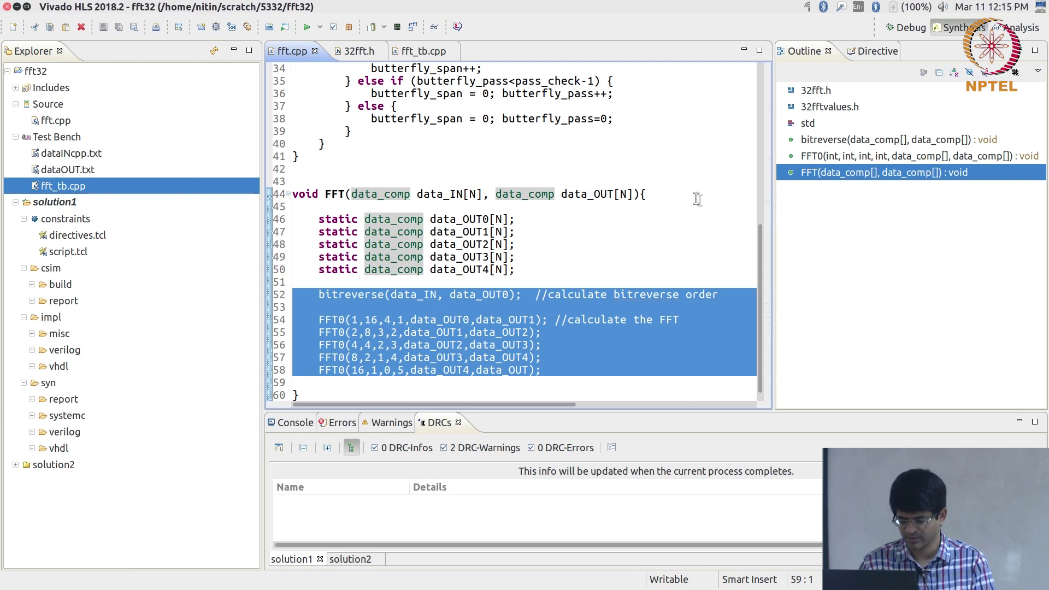
pyautogui.press('Up')
pyautogui.press('Up')
pyautogui.press('Up')
pyautogui.press('Up')
pyautogui.press('Up')
pyautogui.press('Up')
pyautogui.press('Up')
pyautogui.press('Up')
pyautogui.press('Up')
pyautogui.press('Up')
pyautogui.press('Up')
pyautogui.press('Up')
pyautogui.press('Up')
pyautogui.press('Up')
pyautogui.press('Up')
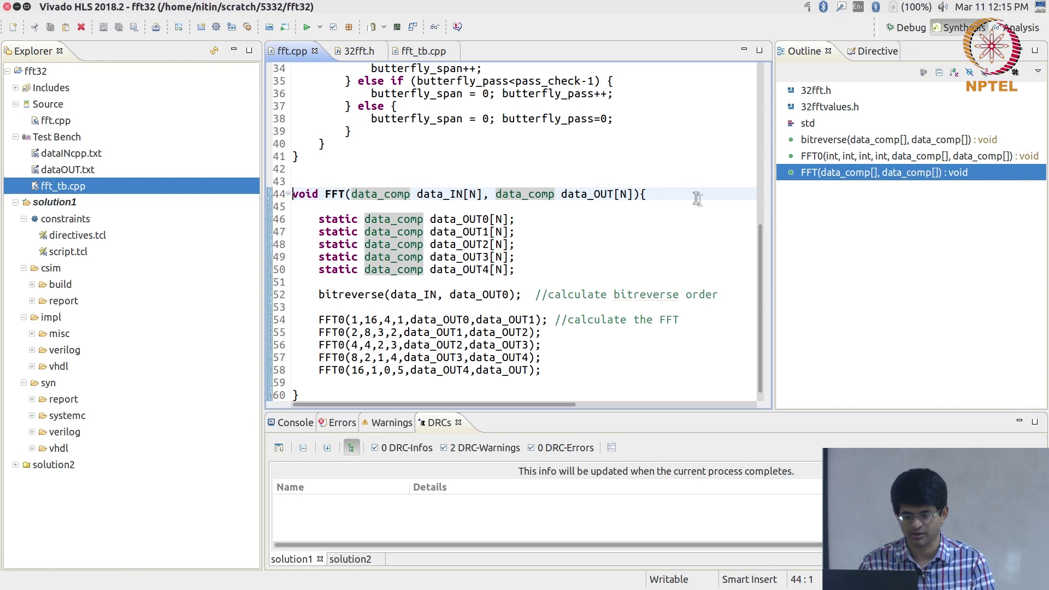
# Step: Highlight the FFT0 definition starting at line 23, including its FFT_label1 butterfly loop
pyautogui.press('Up')
pyautogui.press('Up')
pyautogui.press('Up')
pyautogui.press('Up')
pyautogui.press('Up')
pyautogui.press('Up')
pyautogui.press('Up')
pyautogui.press('Up')
pyautogui.press('Up')
pyautogui.press('Up')
pyautogui.press('Up')
pyautogui.press('Up')
pyautogui.press('Up')
pyautogui.press('Up')
pyautogui.press('Up')
pyautogui.press('Up')
pyautogui.press('Up')
pyautogui.press('Up')
pyautogui.press('Up')
pyautogui.press('Up')
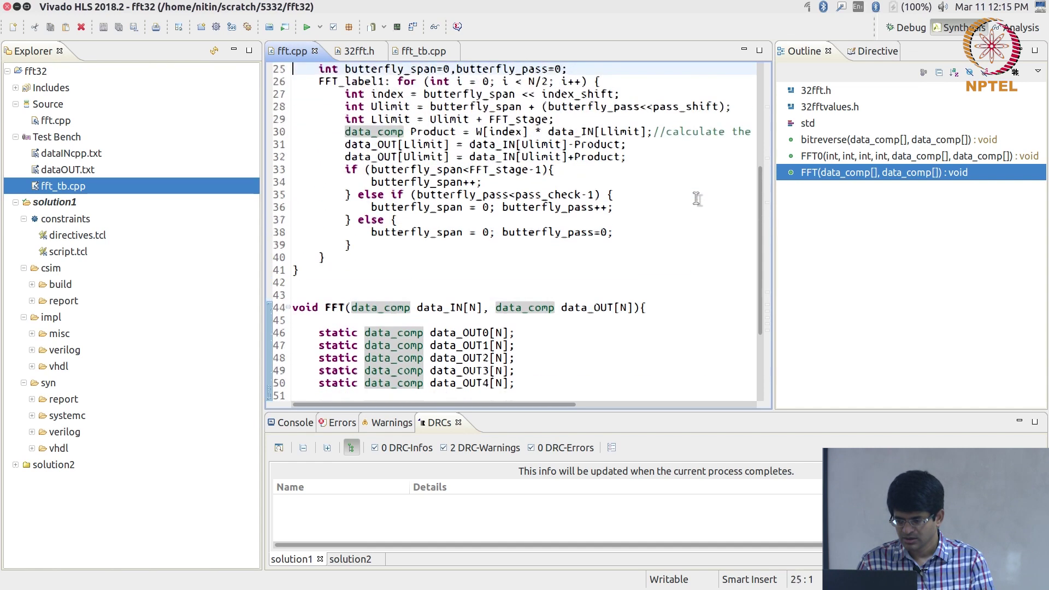
pyautogui.press('Down')
pyautogui.press('Down')
pyautogui.press('Down')
pyautogui.press('Down')
pyautogui.press('Down')
pyautogui.press('Down')
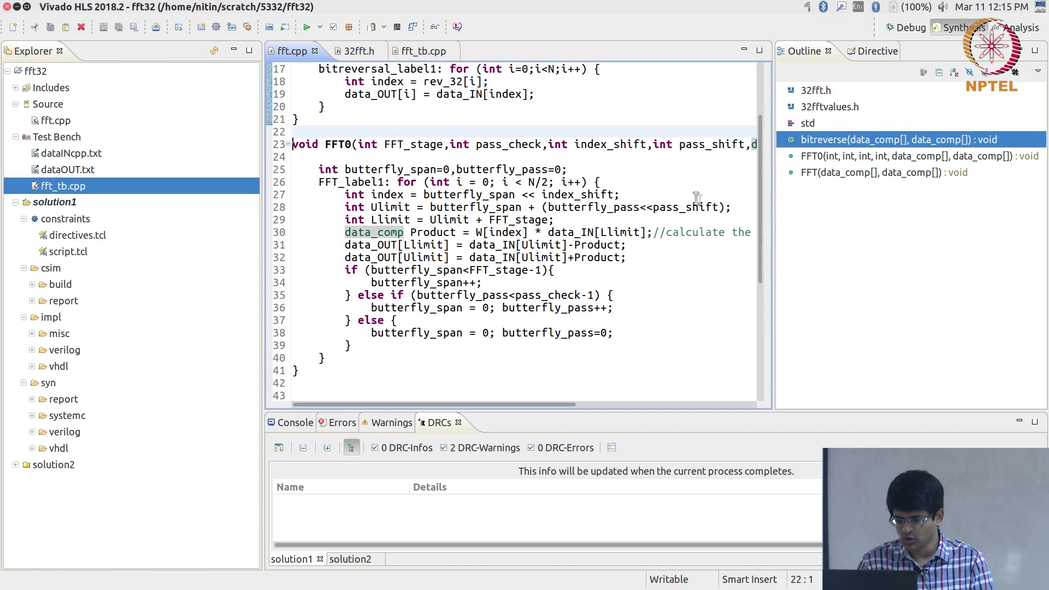
pyautogui.hotkey('shift', 'Down')
pyautogui.hotkey('shift', 'Down')
pyautogui.hotkey('shift', 'Down')
pyautogui.hotkey('shift', 'Down')
pyautogui.hotkey('shift', 'Down')
pyautogui.hotkey('shift', 'Down')
pyautogui.hotkey('shift', 'Down')
pyautogui.hotkey('shift', 'Down')
pyautogui.hotkey('shift', 'Down')
pyautogui.hotkey('shift', 'Down')
pyautogui.hotkey('shift', 'Down')
pyautogui.hotkey('shift', 'Down')
pyautogui.hotkey('shift', 'Down')
pyautogui.hotkey('shift', 'Down')
pyautogui.hotkey('shift', 'Down')
pyautogui.hotkey('shift', 'Down')
pyautogui.hotkey('shift', 'Down')
pyautogui.hotkey('shift', 'Down')
pyautogui.hotkey('shift', 'Down')
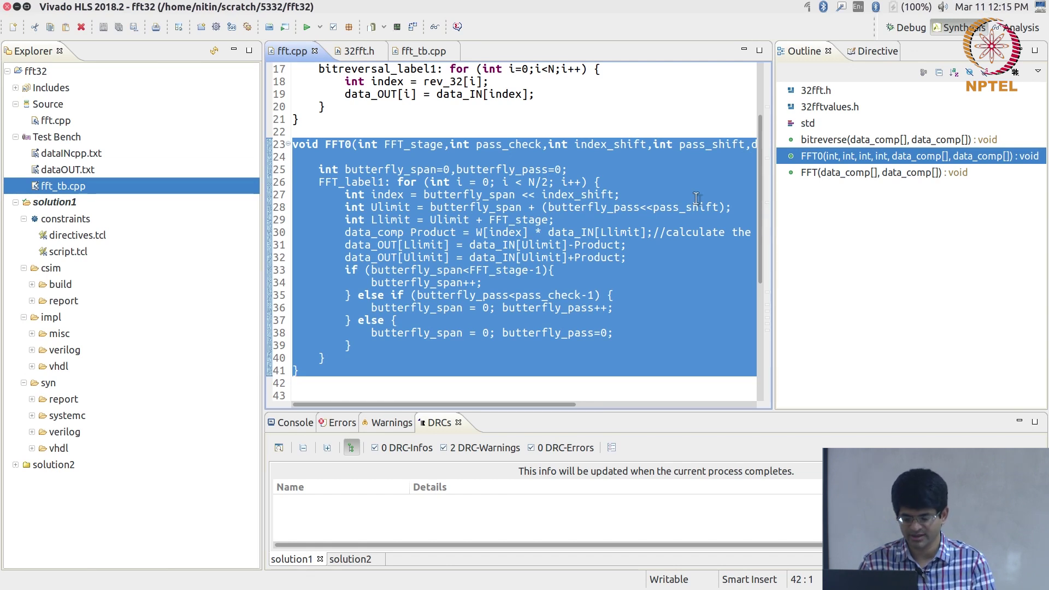
pyautogui.press('Up')
pyautogui.press('Up')
pyautogui.press('Up')
pyautogui.press('Up')
pyautogui.press('Up')
pyautogui.press('Up')
pyautogui.press('Up')
pyautogui.press('Up')
pyautogui.press('Up')
pyautogui.press('Up')
pyautogui.press('Up')
pyautogui.press('Up')
pyautogui.press('Up')
pyautogui.press('Up')
pyautogui.press('Up')
pyautogui.press('Up')
pyautogui.press('Up')
pyautogui.press('Up')
pyautogui.press('Up')
pyautogui.press('Up')
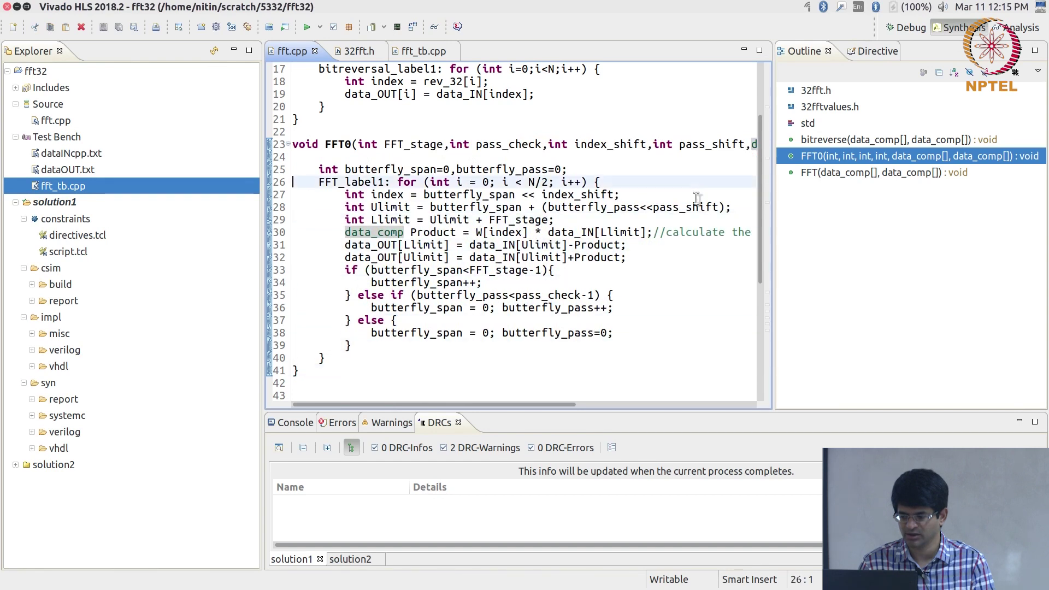
# Step: Highlight the bitreverse function at line 16, then its line-18 rev_32 lookup
pyautogui.press('Down')
pyautogui.press('Down')
pyautogui.press('Down')
pyautogui.press('Down')
pyautogui.hotkey('shift', 'Down')
pyautogui.hotkey('shift', 'Down')
pyautogui.hotkey('shift', 'Down')
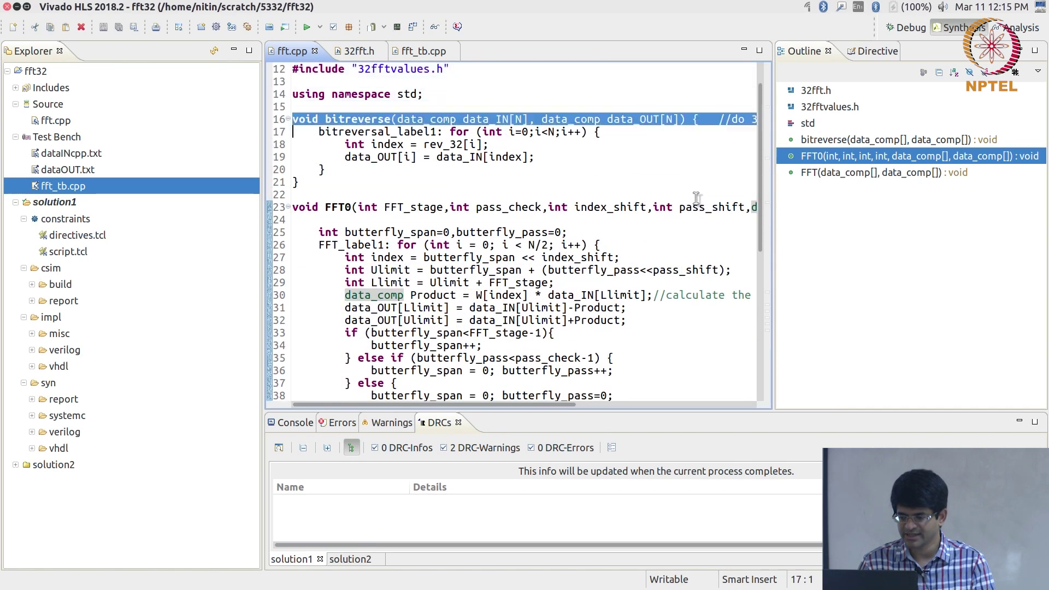
pyautogui.hotkey('shift', 'Down')
pyautogui.hotkey('shift', 'Down')
pyautogui.hotkey('shift', 'Down')
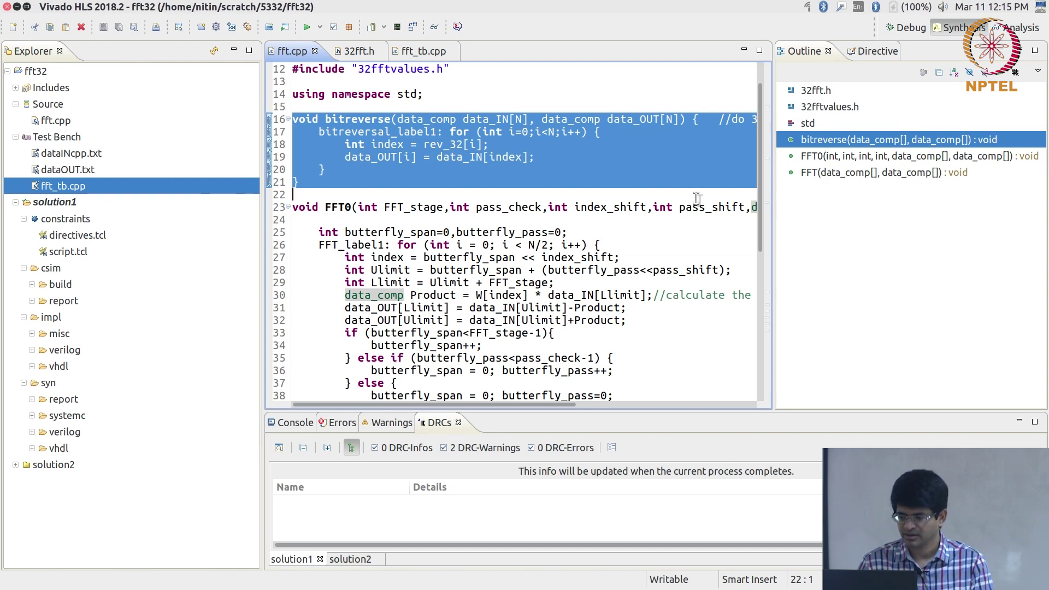
pyautogui.press('Up')
pyautogui.press('Up')
pyautogui.press('Up')
pyautogui.press('Up')
pyautogui.hotkey('shift', 'Down')
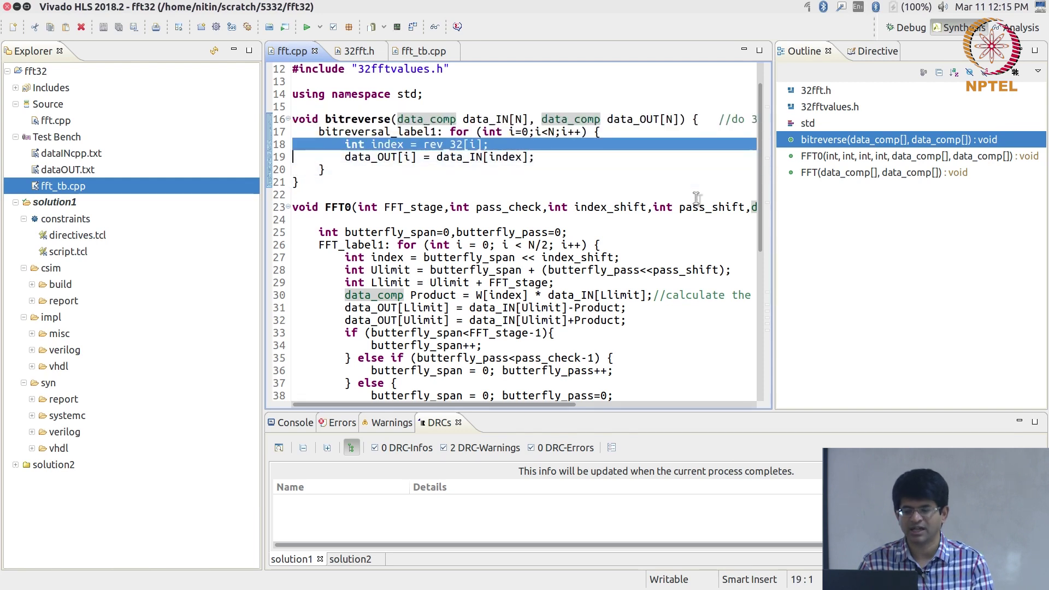